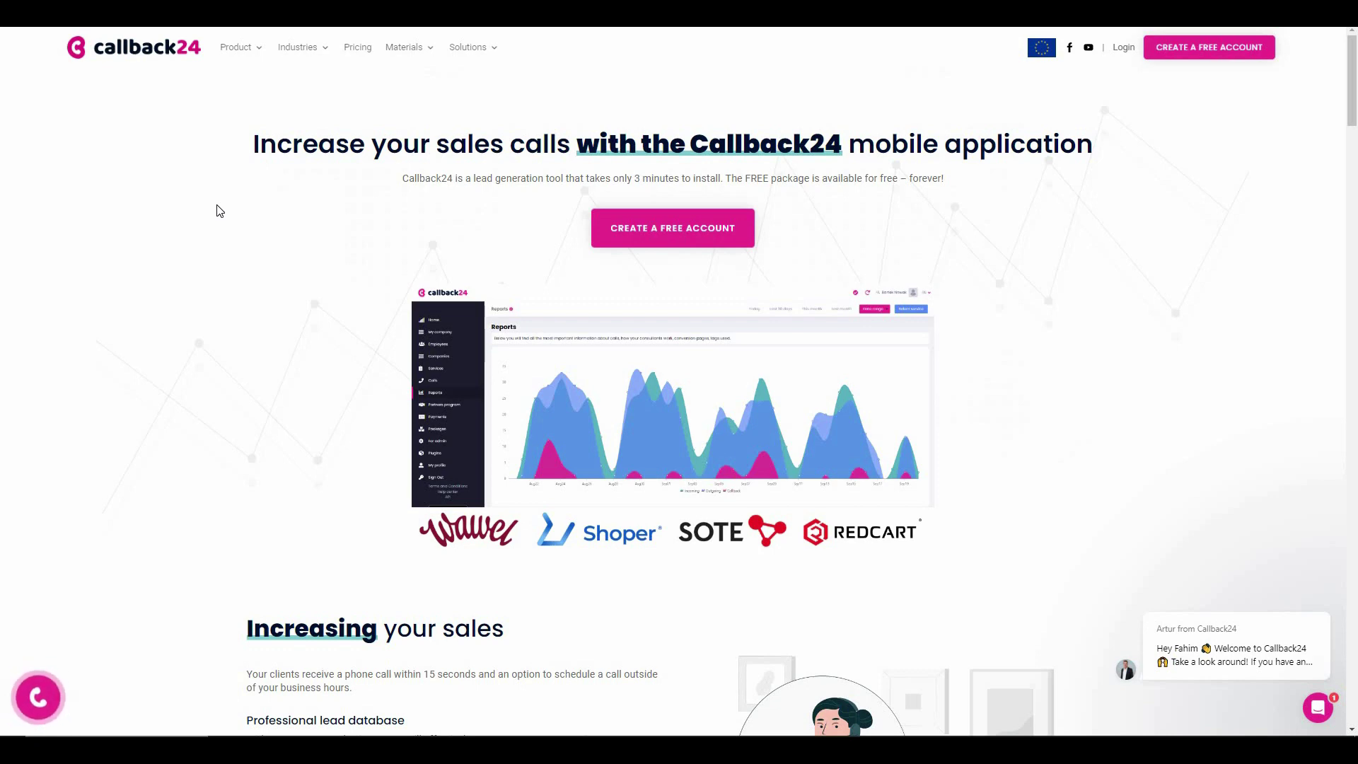
- Scroll the home page's feature cards down to the Facebook Lead Ads, Messenger and CRM integrations
{"action": "scroll", "coordinate": [538, 223], "scroll_direction": "down", "scroll_amount": 10}
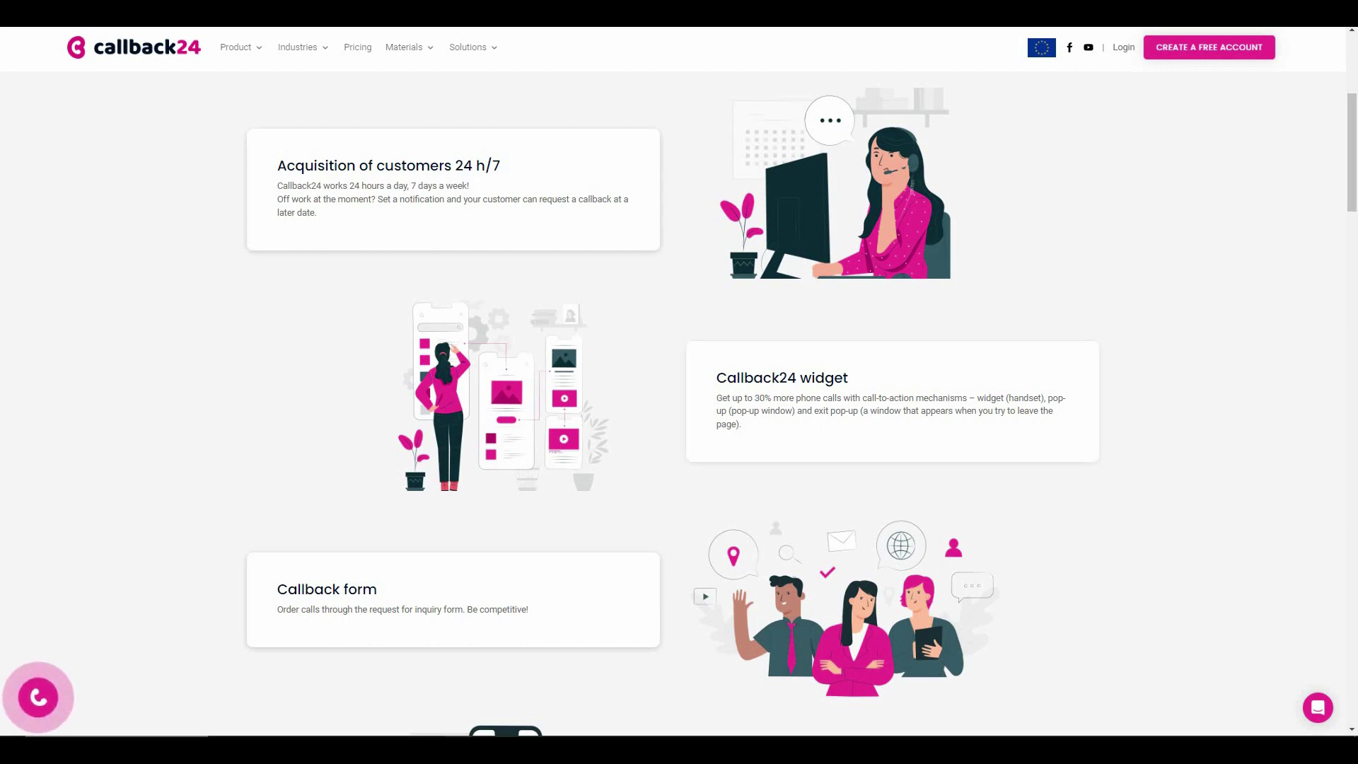
{"action": "scroll", "coordinate": [558, 403], "scroll_direction": "down", "scroll_amount": 3}
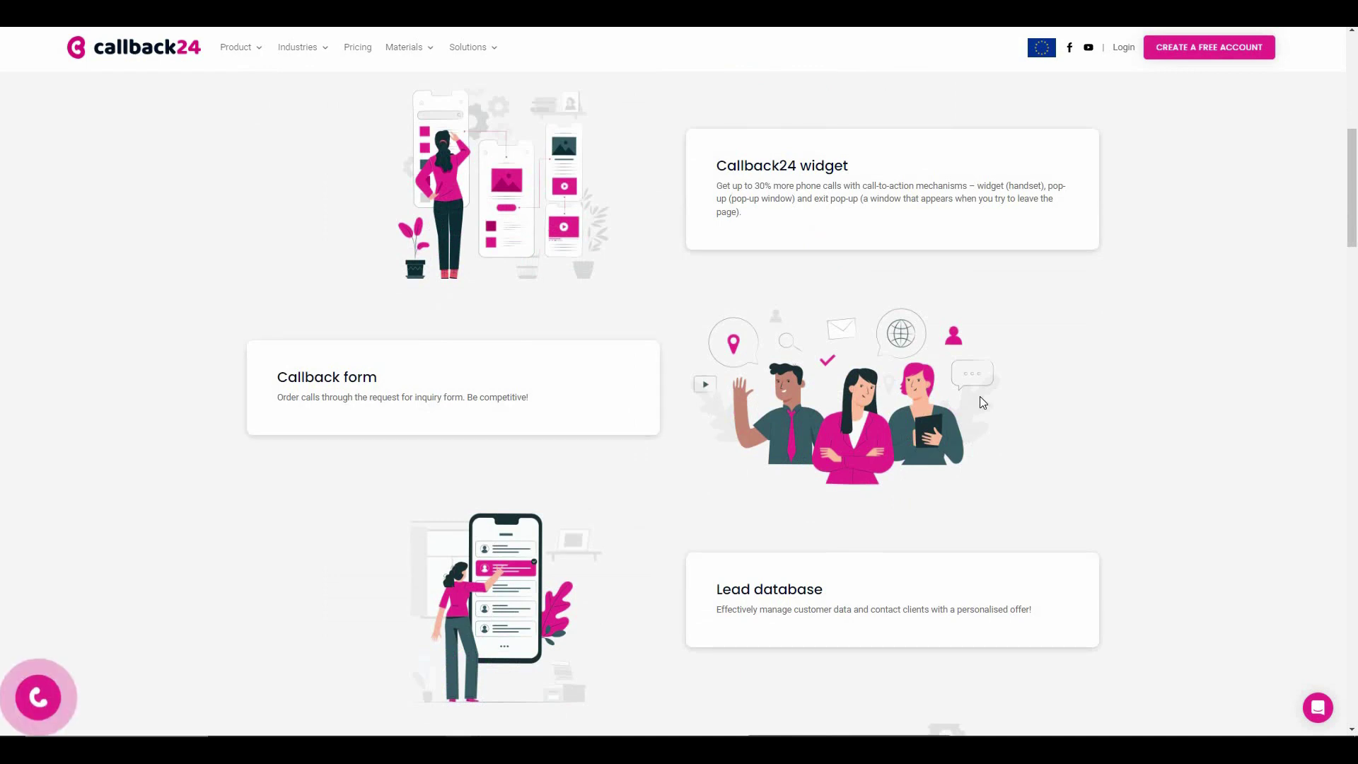
{"action": "scroll", "coordinate": [558, 402], "scroll_direction": "down", "scroll_amount": 4}
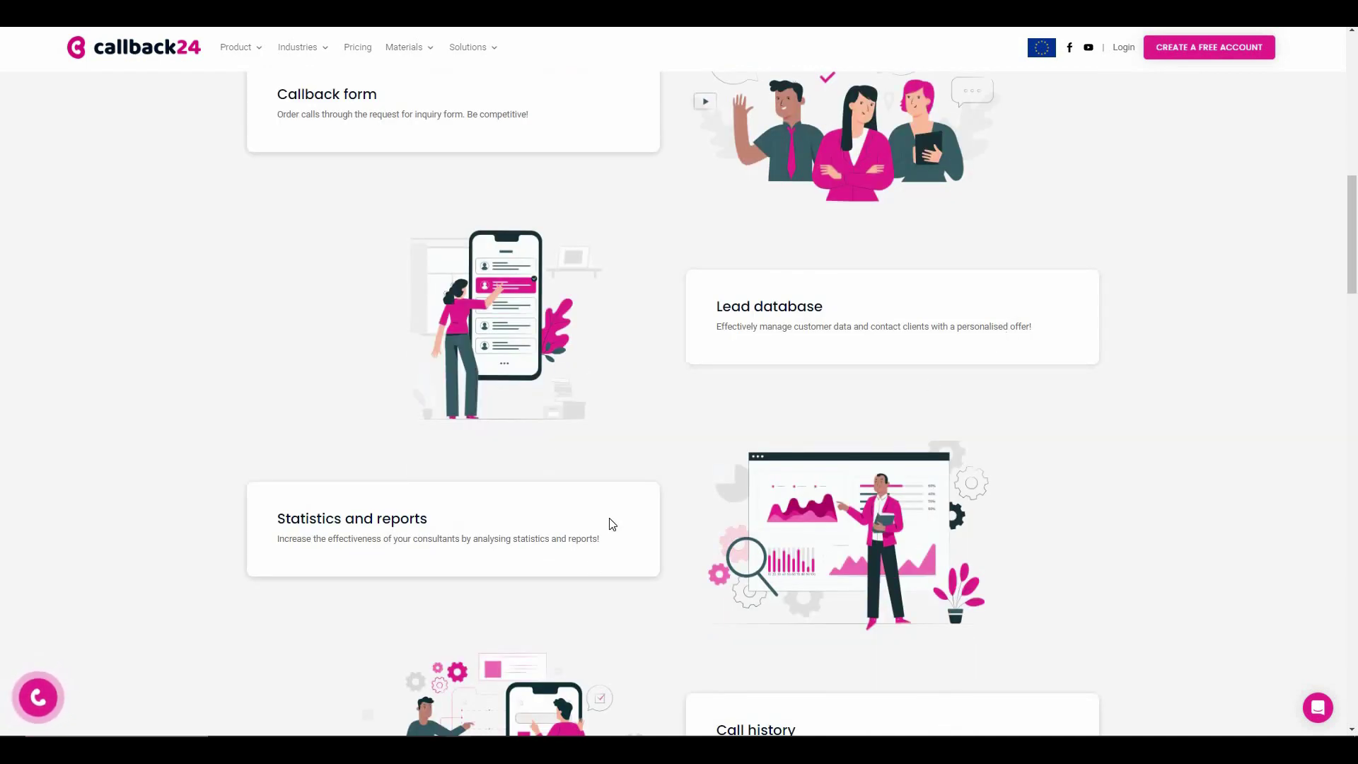
{"action": "scroll", "coordinate": [864, 492], "scroll_direction": "down", "scroll_amount": 4}
{"action": "scroll", "coordinate": [647, 438], "scroll_direction": "down", "scroll_amount": 4}
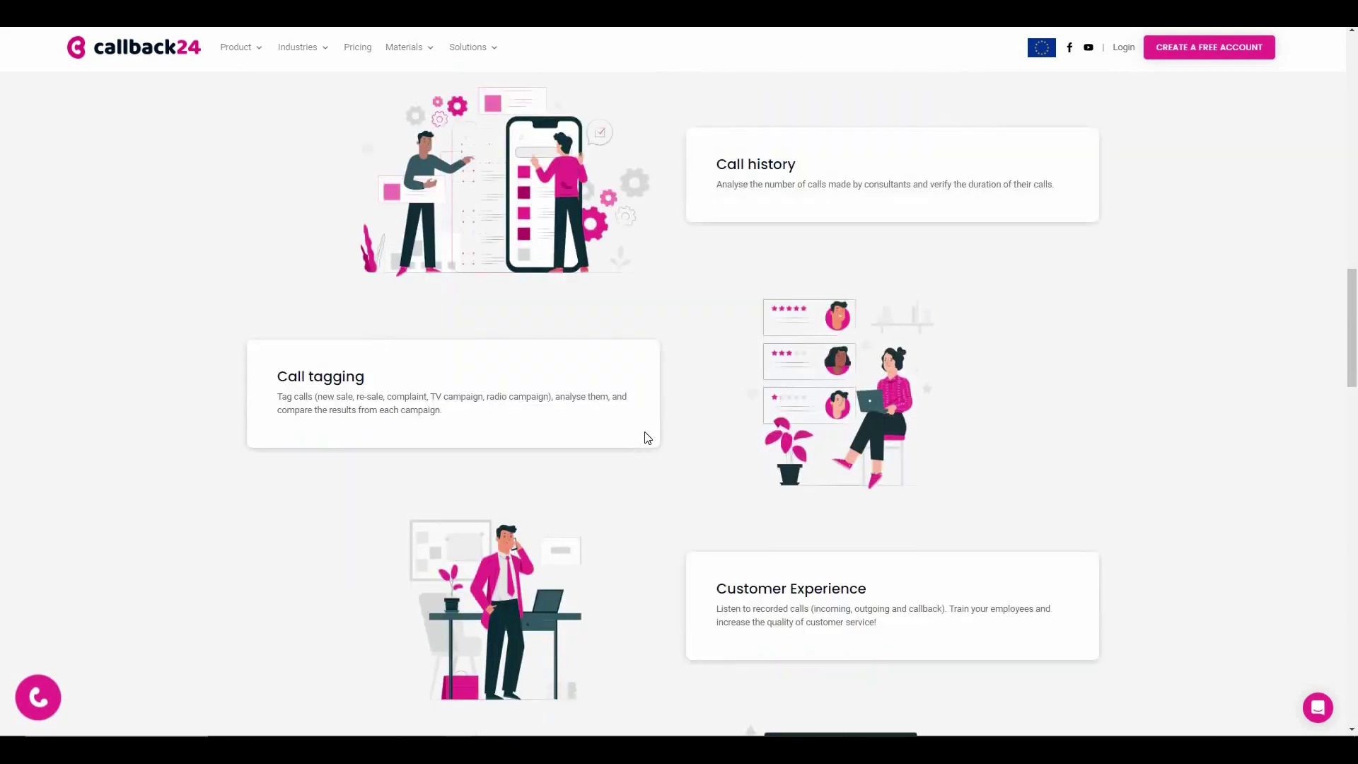
{"action": "scroll", "coordinate": [817, 325], "scroll_direction": "down", "scroll_amount": 5}
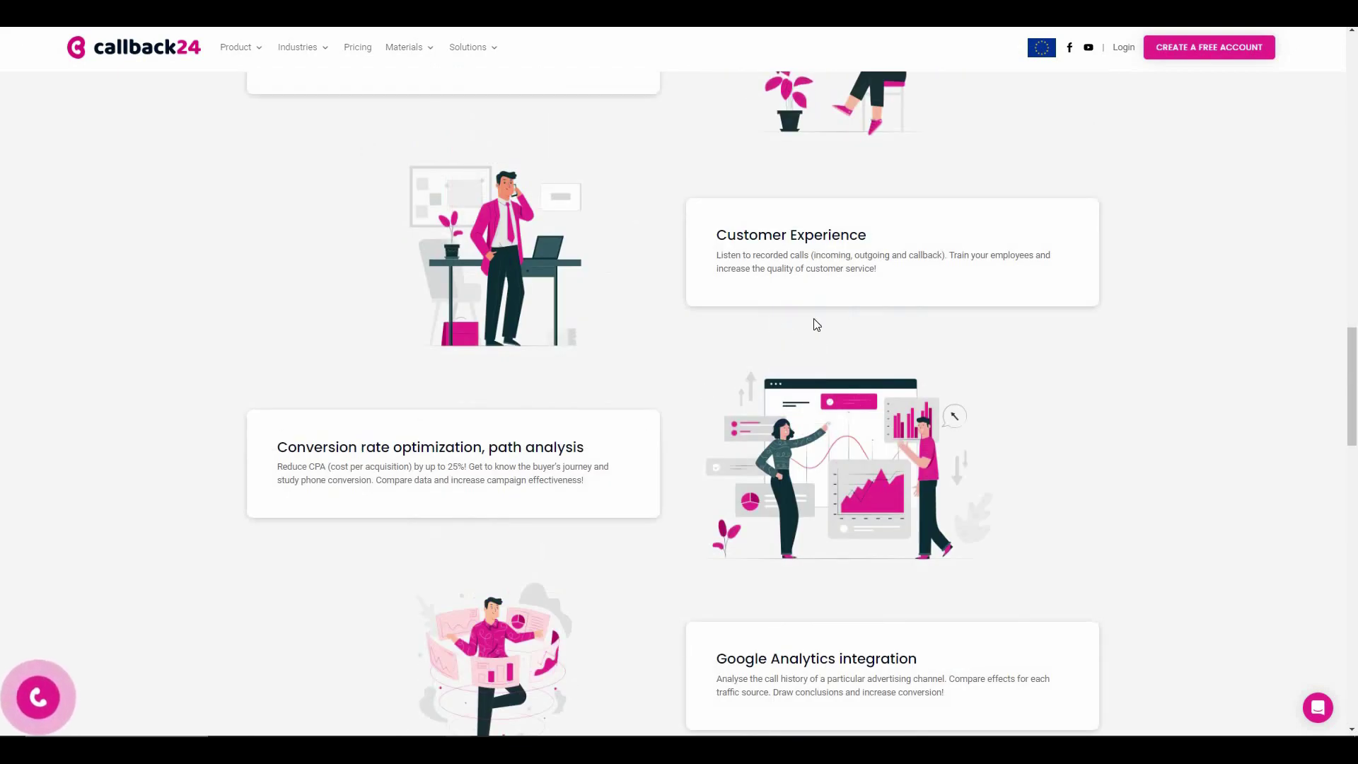
{"action": "scroll", "coordinate": [715, 422], "scroll_direction": "down", "scroll_amount": 9}
{"action": "scroll", "coordinate": [711, 430], "scroll_direction": "down", "scroll_amount": 2}
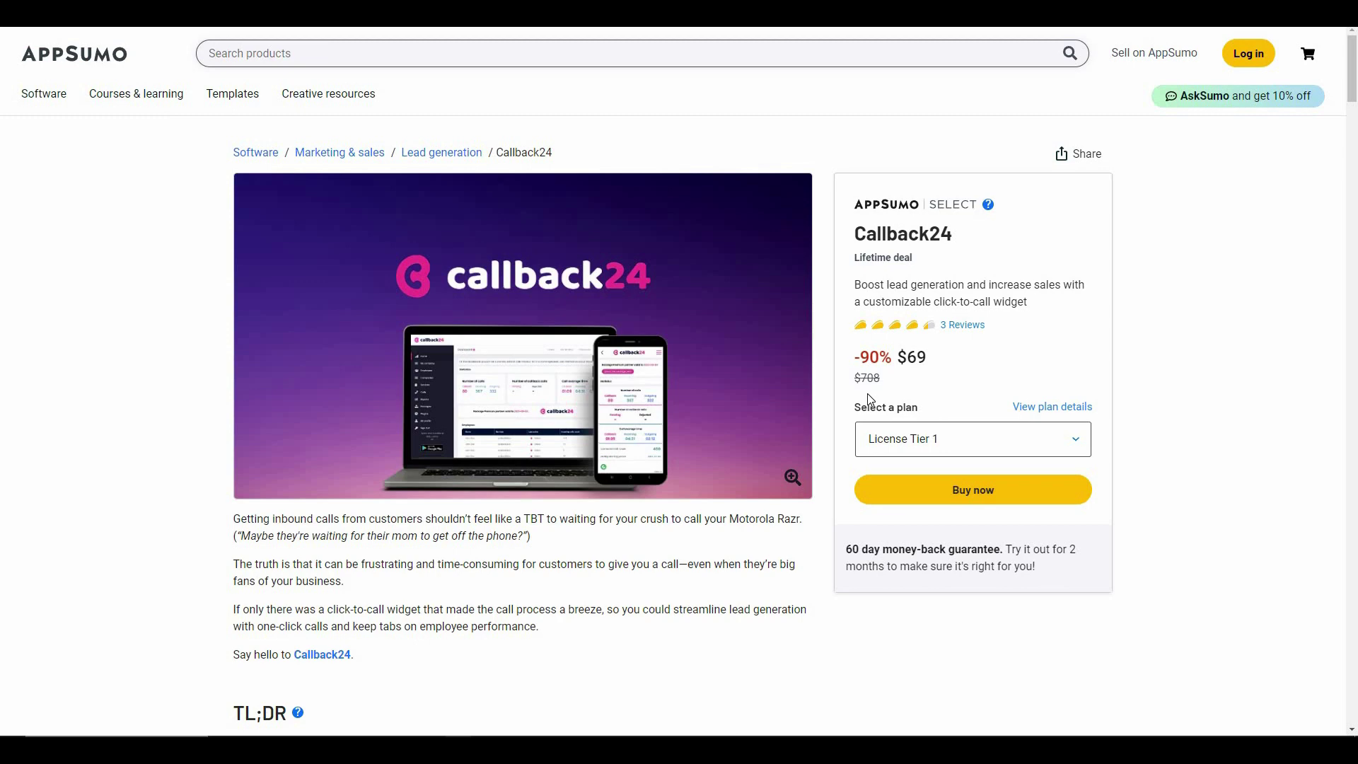
- Highlight the 90% discount figure, then scroll the deal page down to the License Tier price cards
{"action": "double_click", "coordinate": [937, 373]}
{"action": "scroll", "coordinate": [941, 264], "scroll_direction": "down", "scroll_amount": 5}
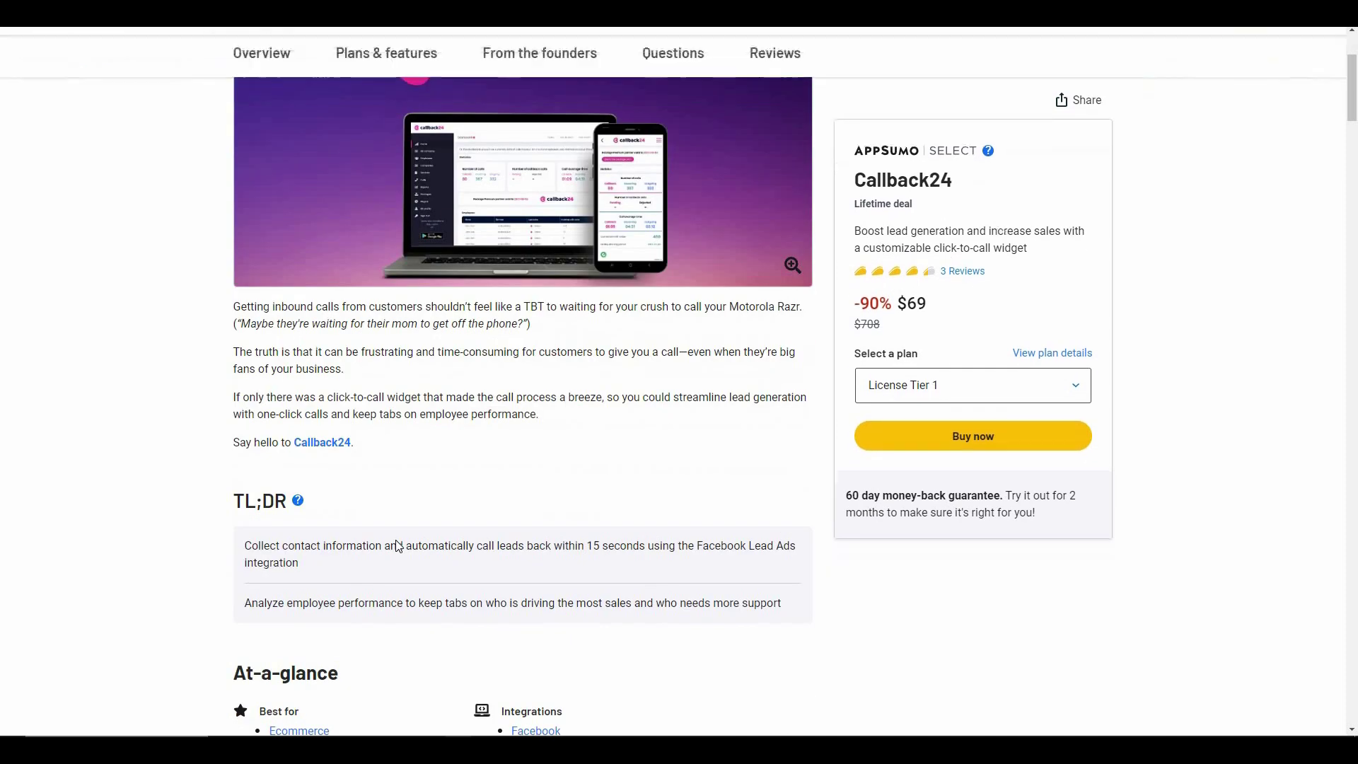
{"action": "scroll", "coordinate": [351, 553], "scroll_direction": "down", "scroll_amount": 1}
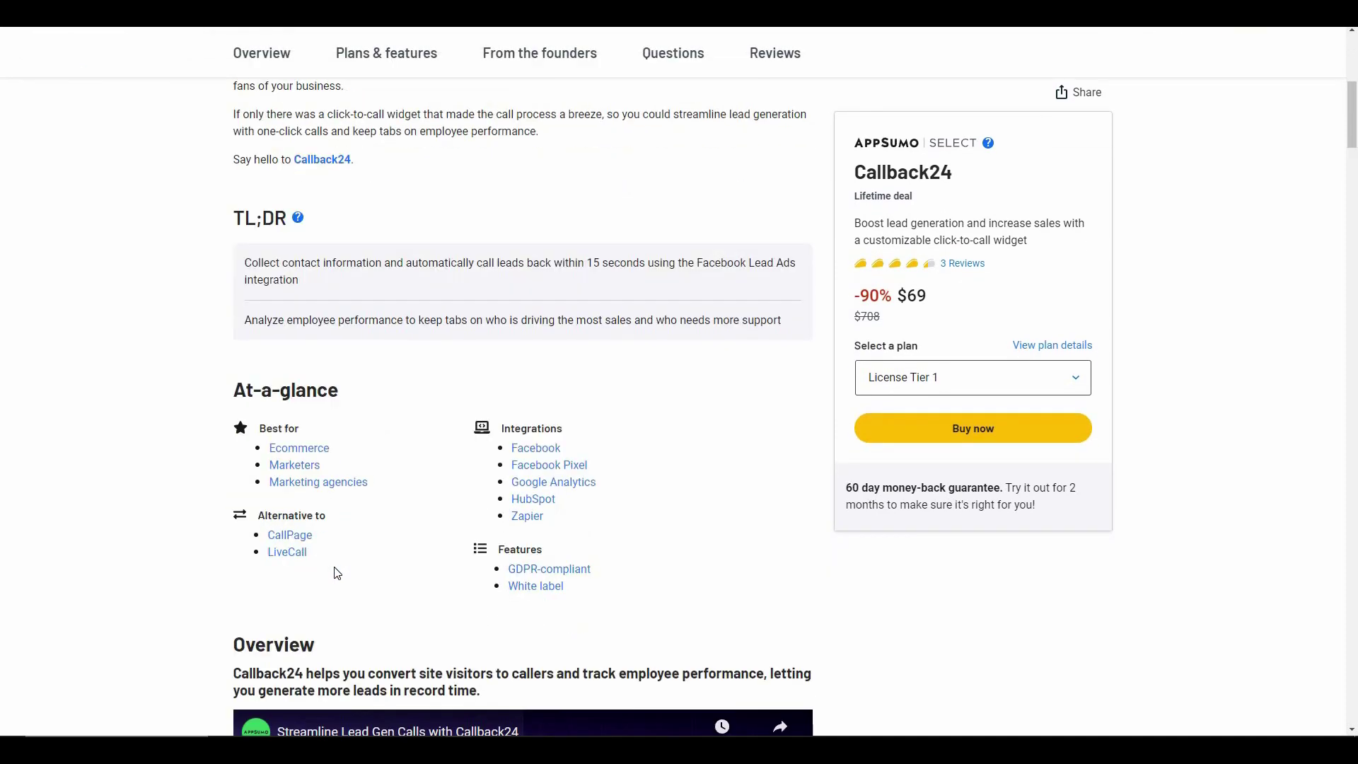
{"action": "scroll", "coordinate": [337, 573], "scroll_direction": "down", "scroll_amount": 20}
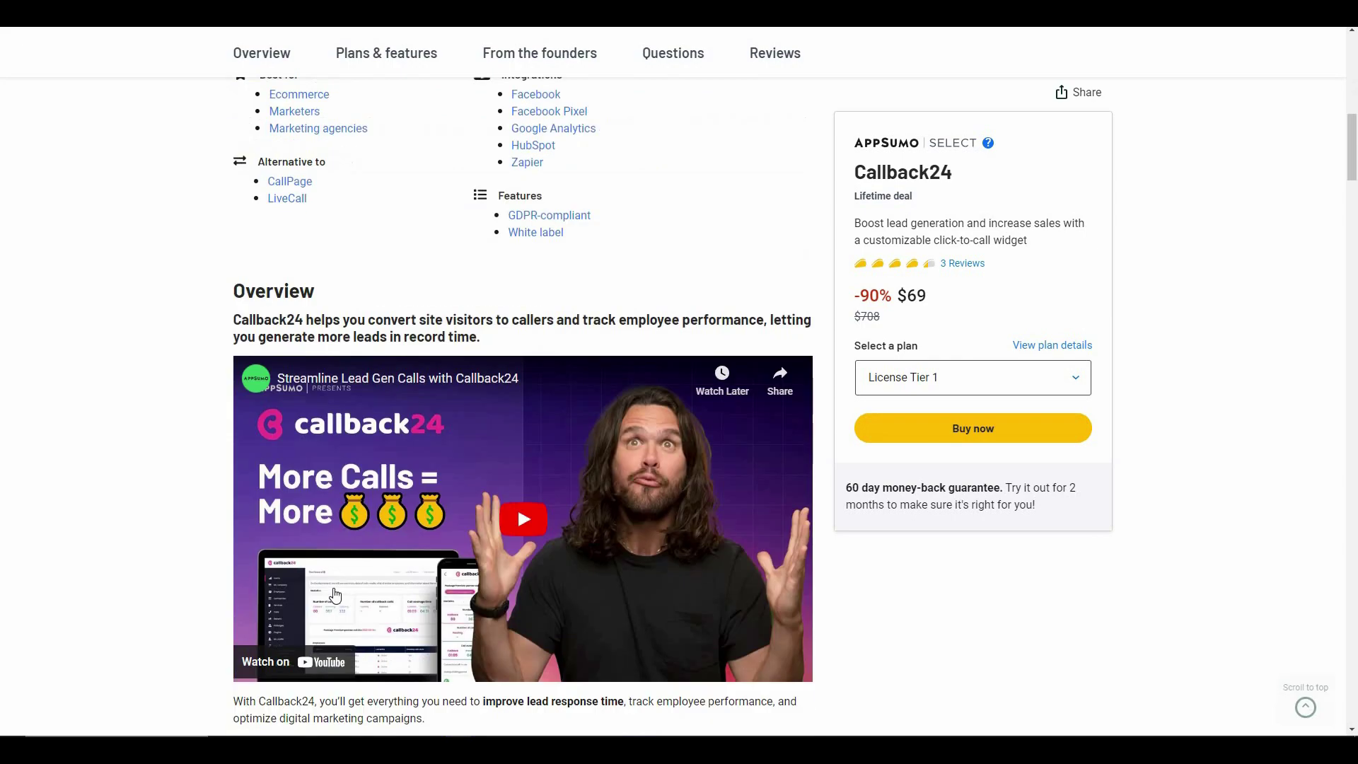
{"action": "scroll", "coordinate": [373, 546], "scroll_direction": "down", "scroll_amount": 15}
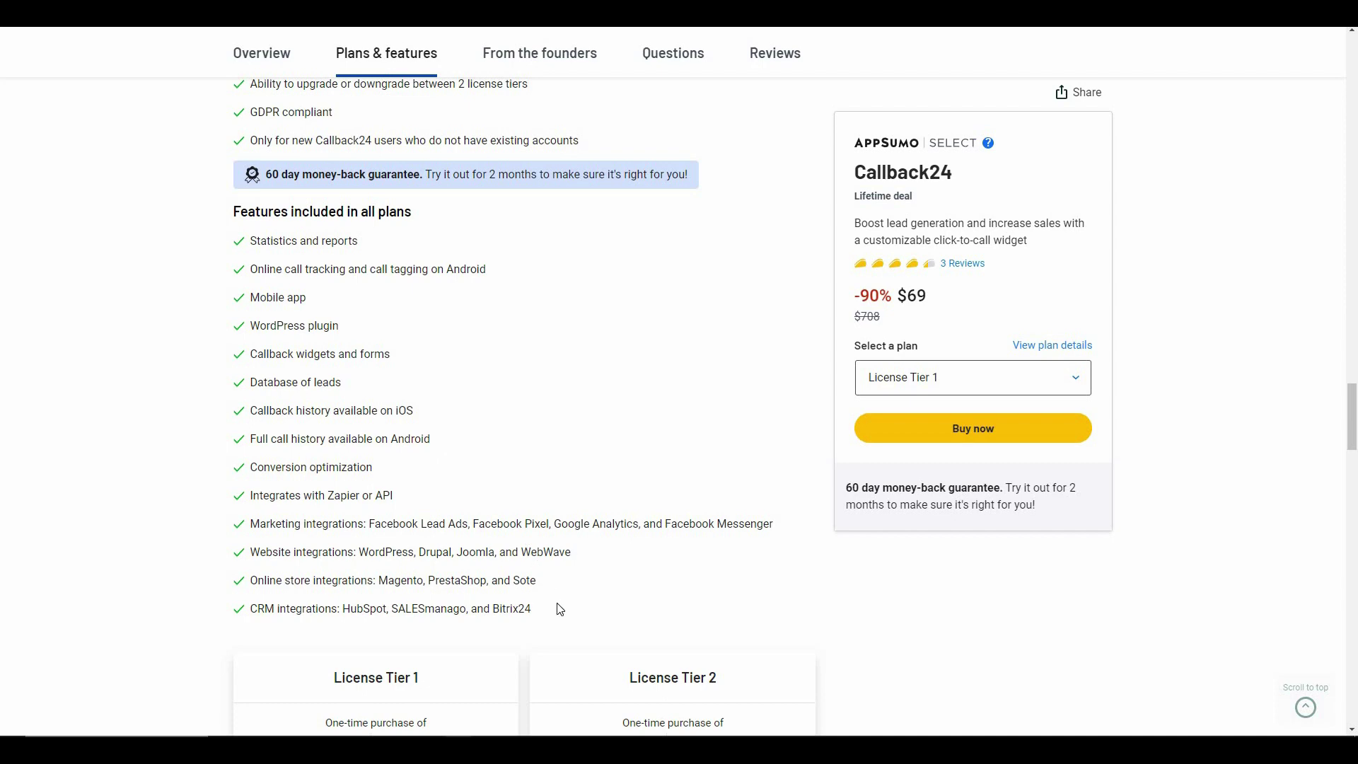
{"action": "scroll", "coordinate": [560, 609], "scroll_direction": "down", "scroll_amount": 5}
{"action": "scroll", "coordinate": [520, 338], "scroll_direction": "down", "scroll_amount": 2}
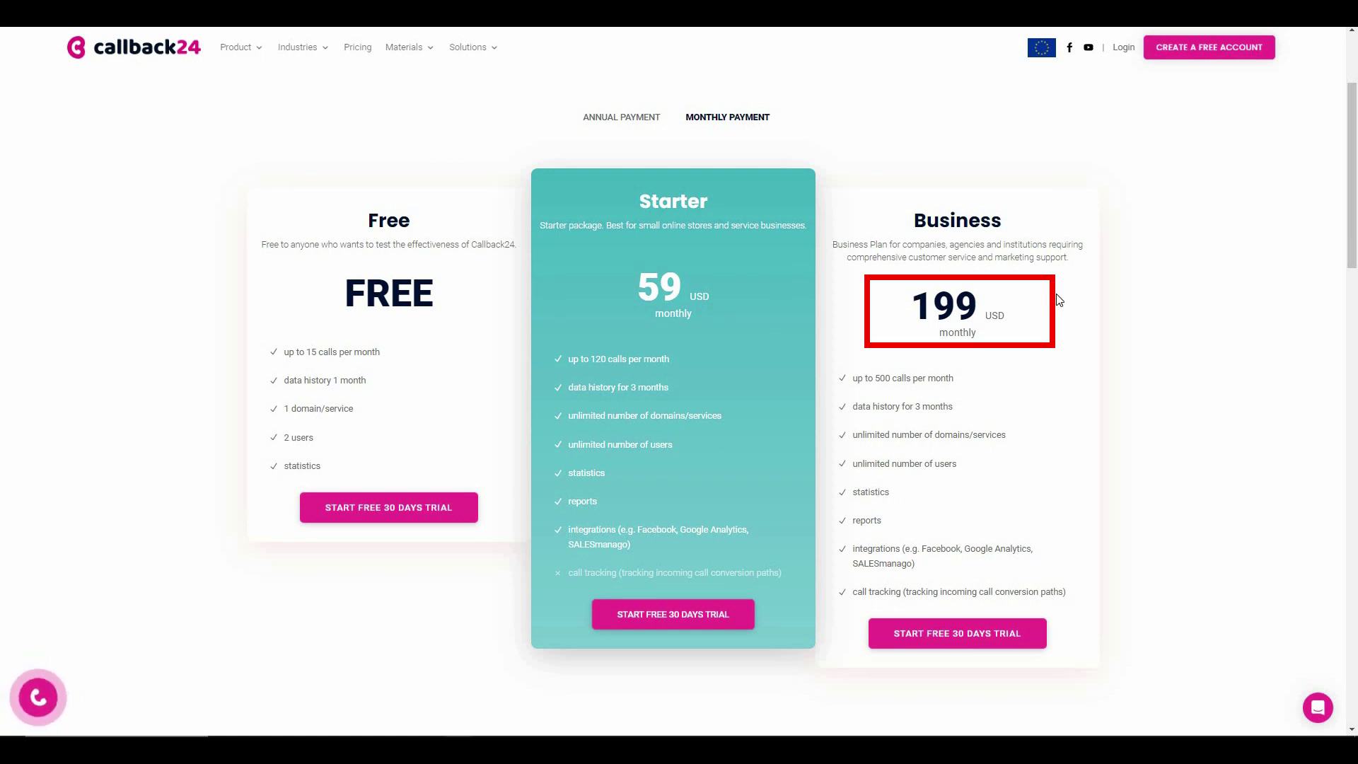
- Switch the Pricing page to show plan prices for annual payment
{"action": "left_click", "coordinate": [622, 118]}
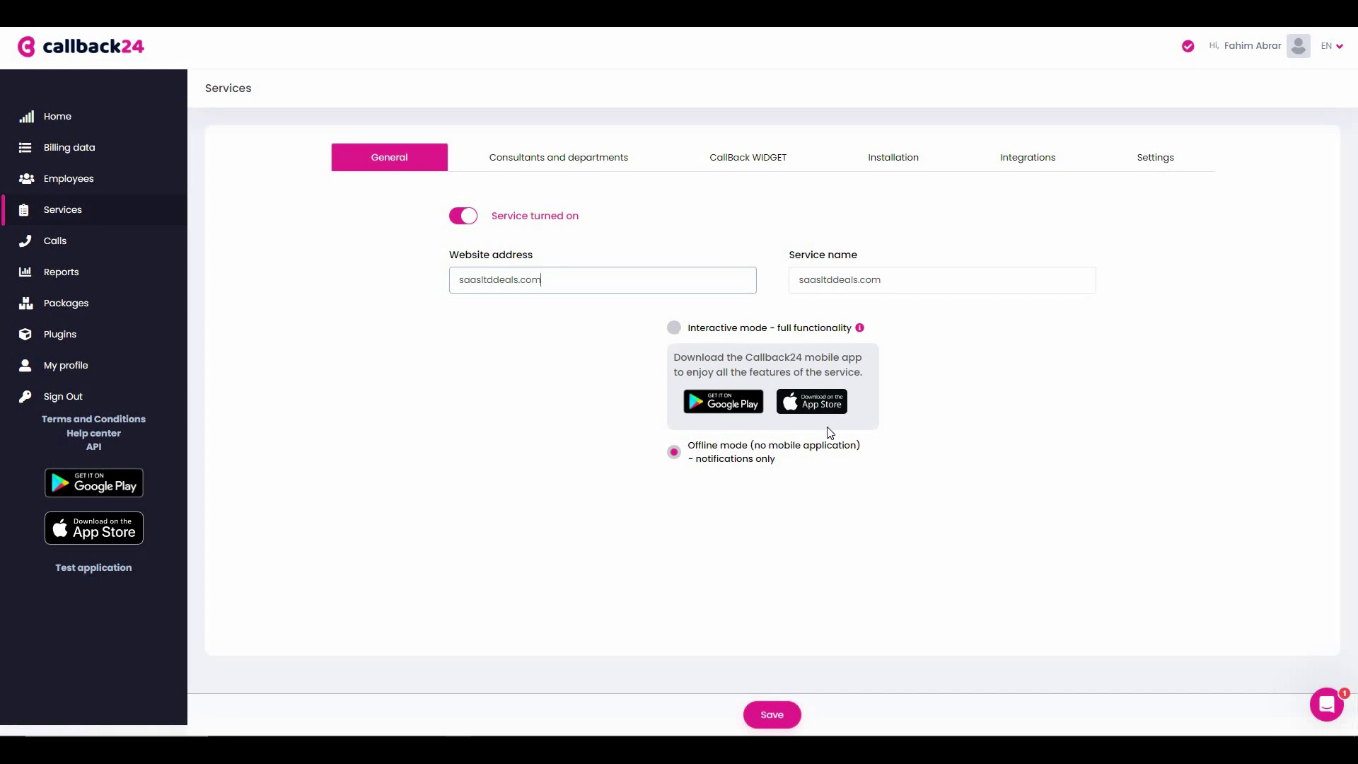
- Inspect the service's departments and assigned consultants, then the callback widget's popup text
{"action": "left_click", "coordinate": [575, 164]}
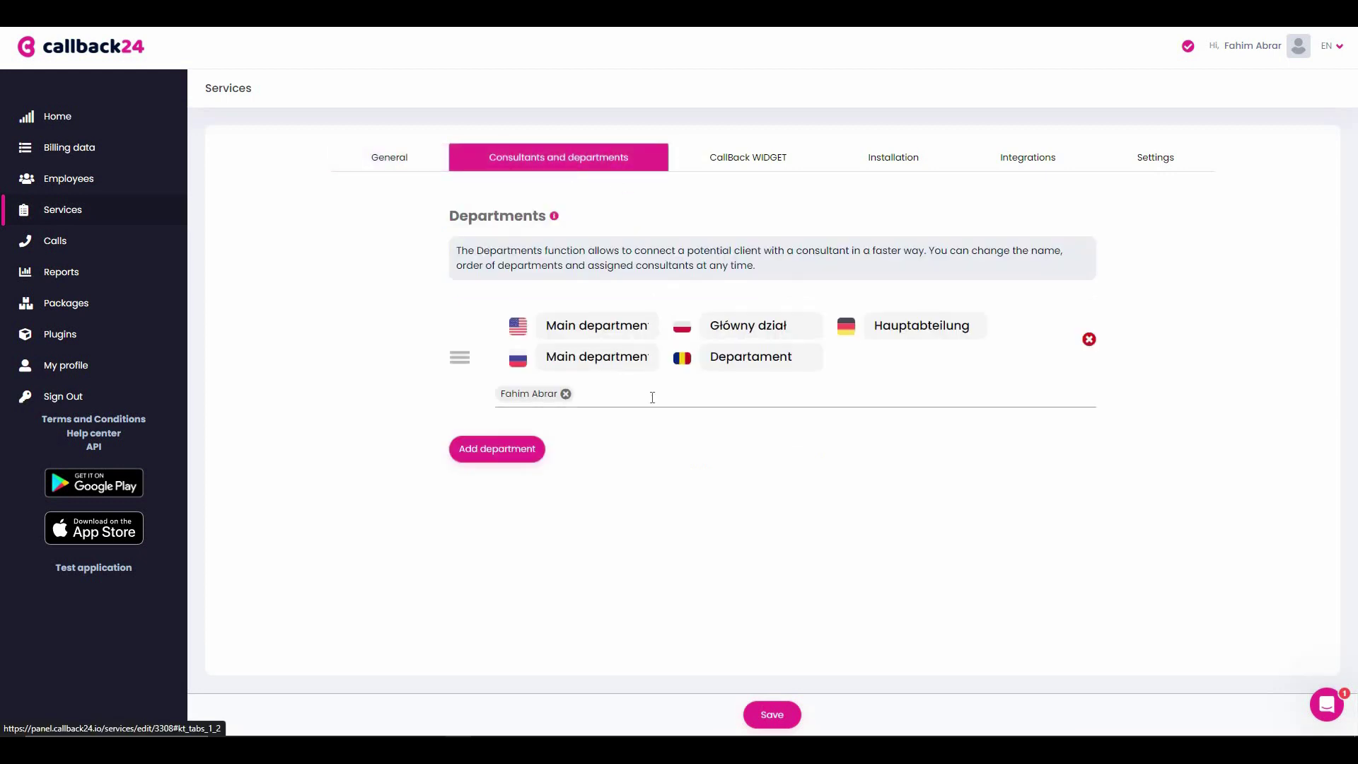
{"action": "left_click", "coordinate": [519, 456]}
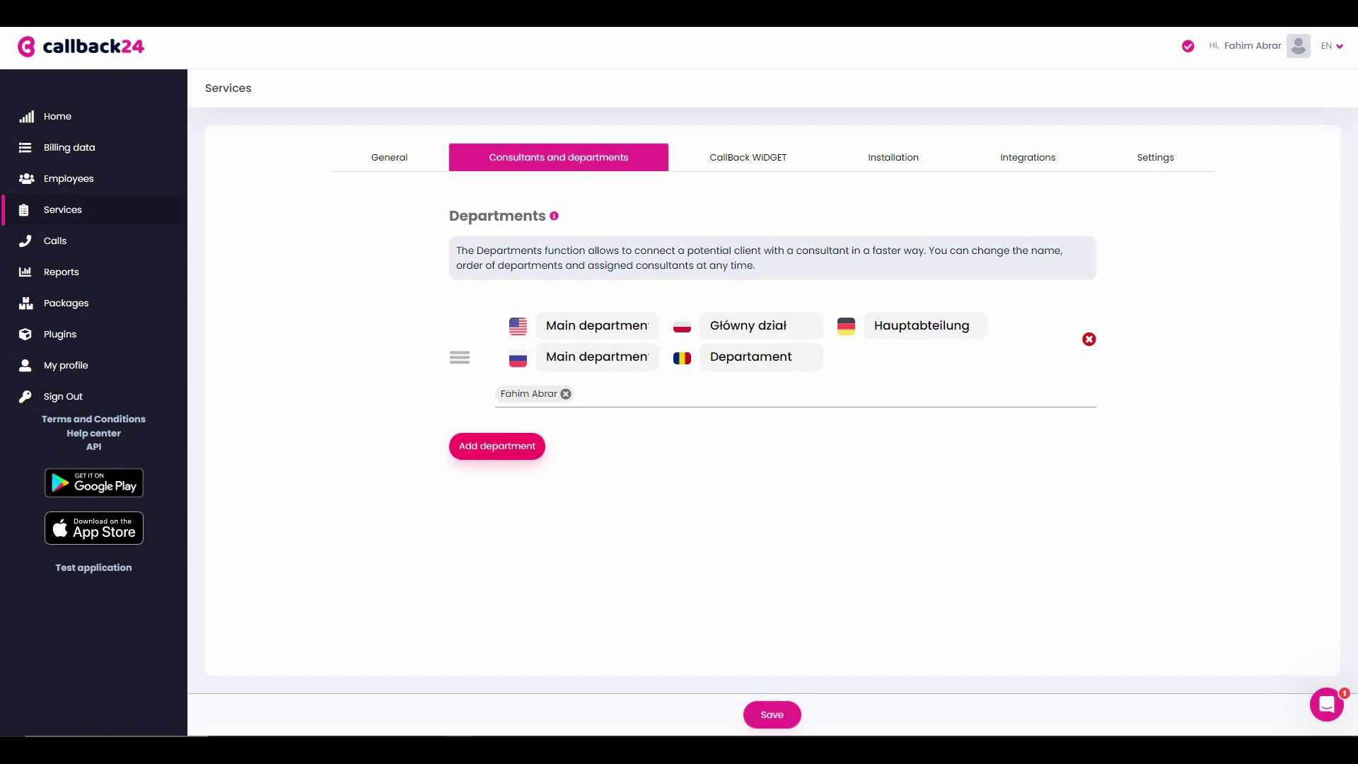
{"action": "left_click", "coordinate": [610, 396]}
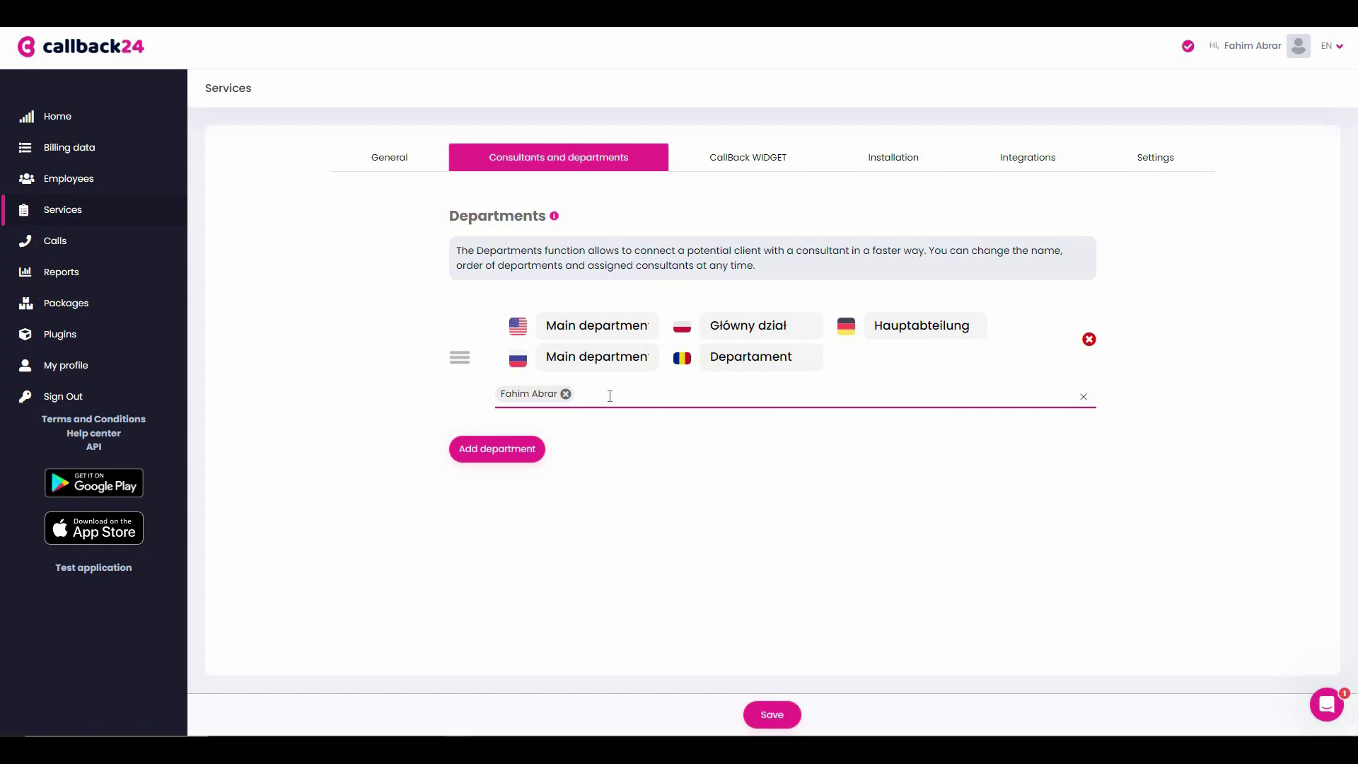
{"action": "left_click", "coordinate": [735, 159]}
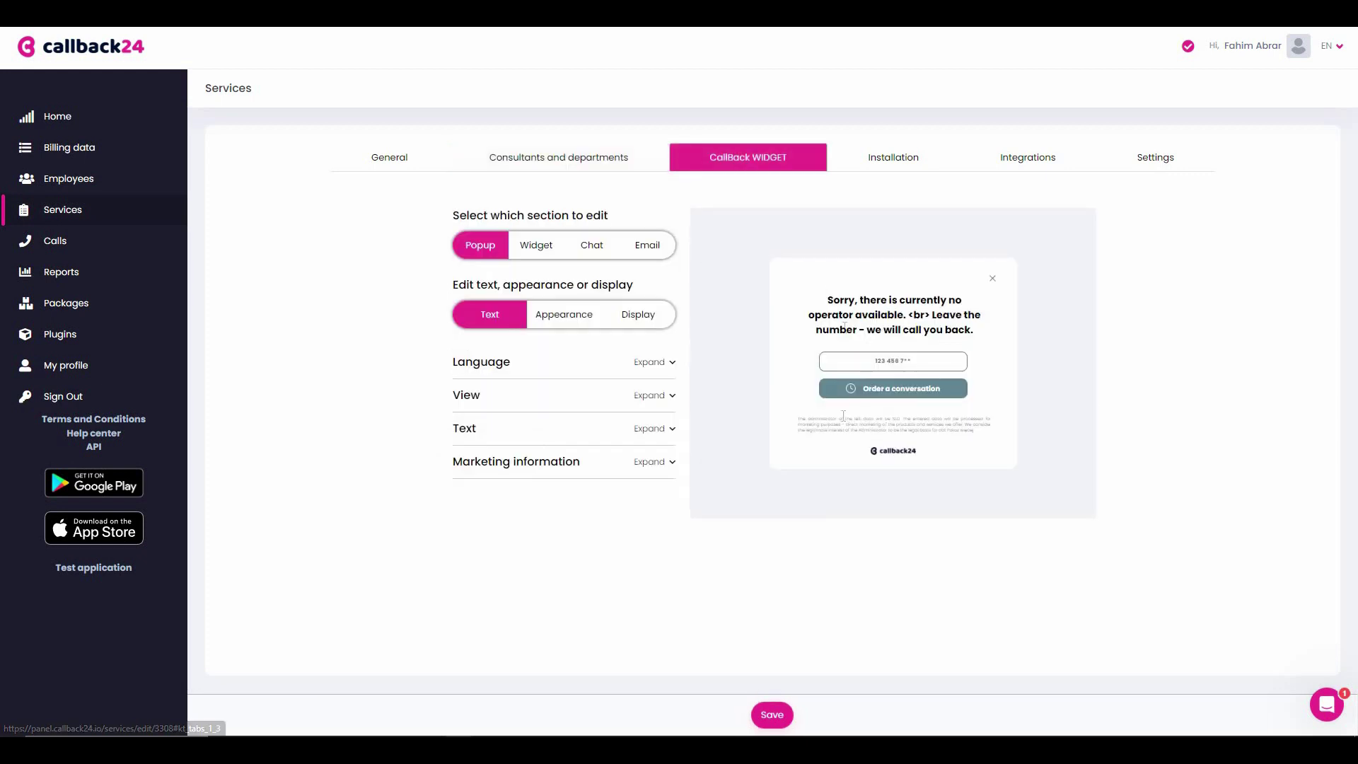
- Browse the Widget, Popup, Appearance and Display options, then the saasltddeals.com installation script
{"action": "left_click", "coordinate": [536, 246]}
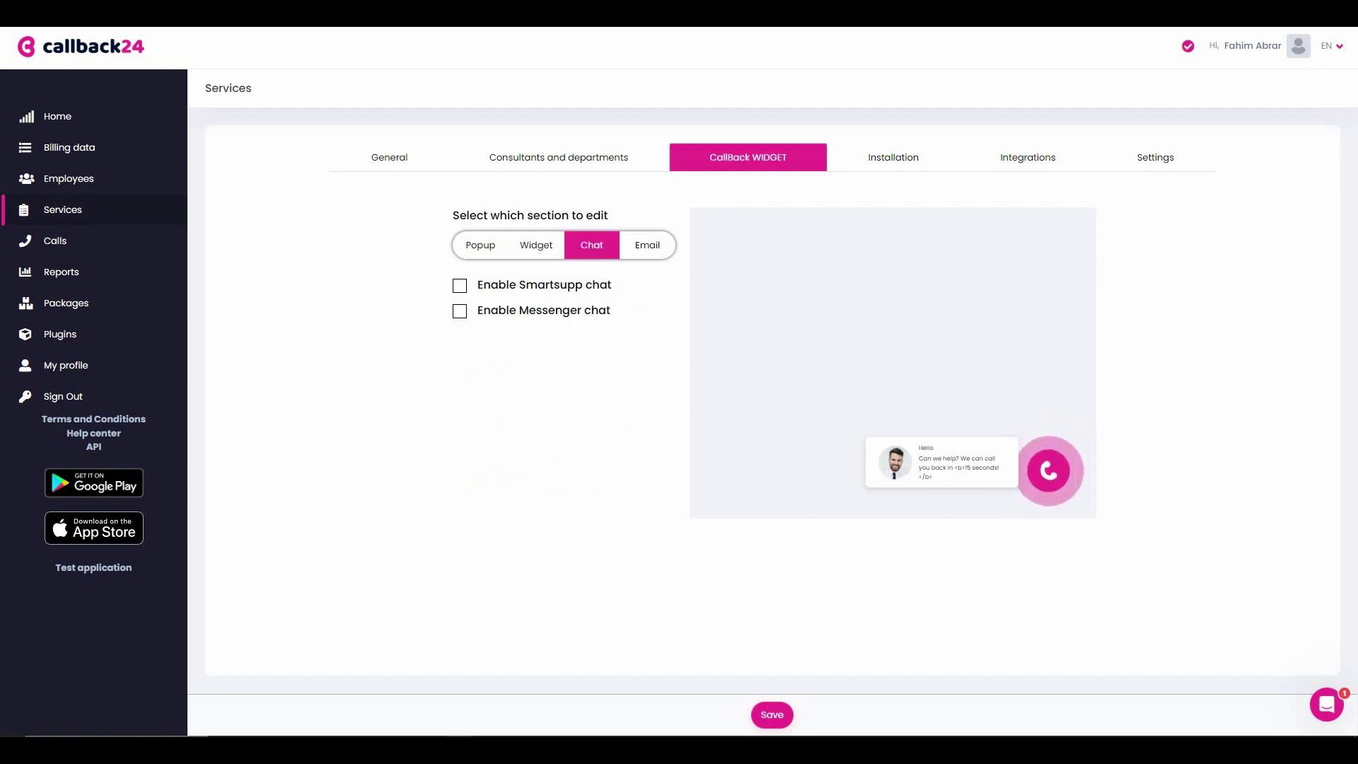
{"action": "left_click", "coordinate": [470, 244]}
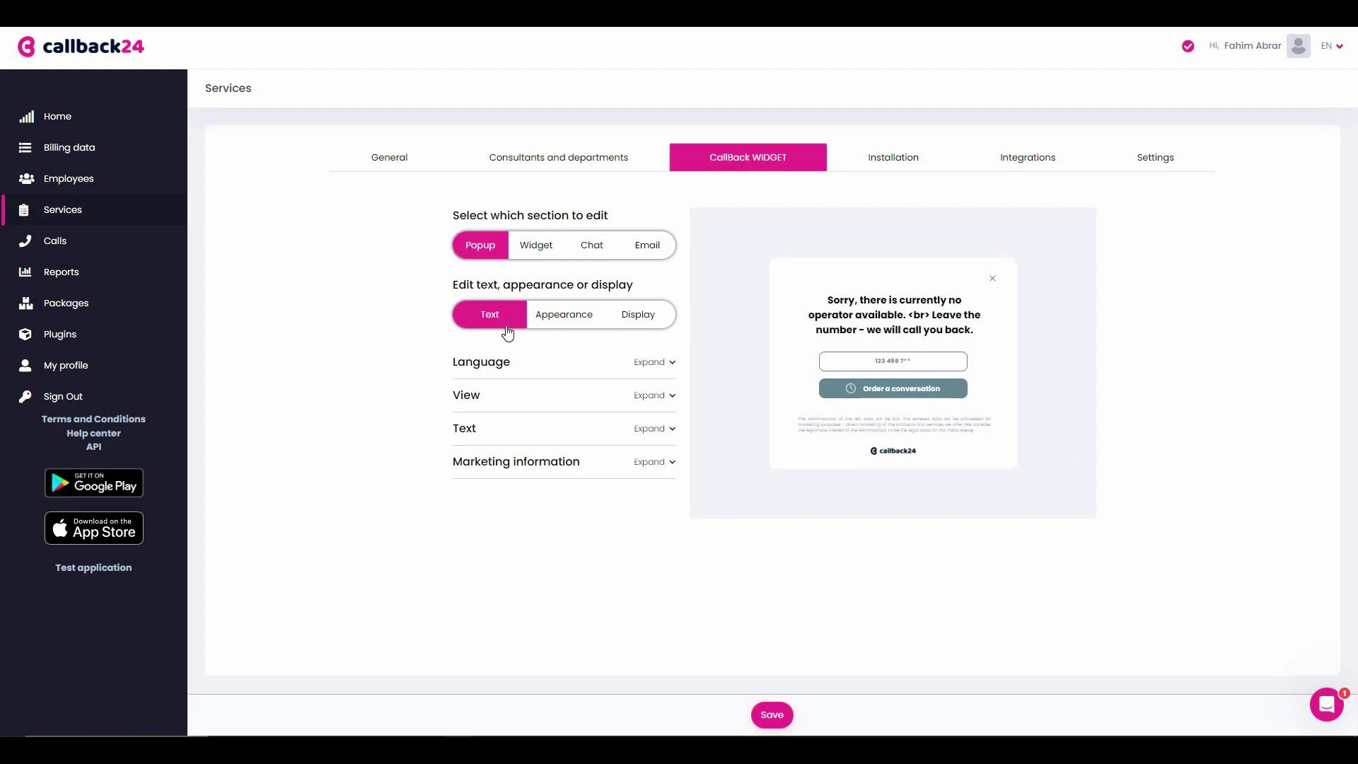
{"action": "left_click", "coordinate": [564, 316]}
{"action": "left_click", "coordinate": [639, 324]}
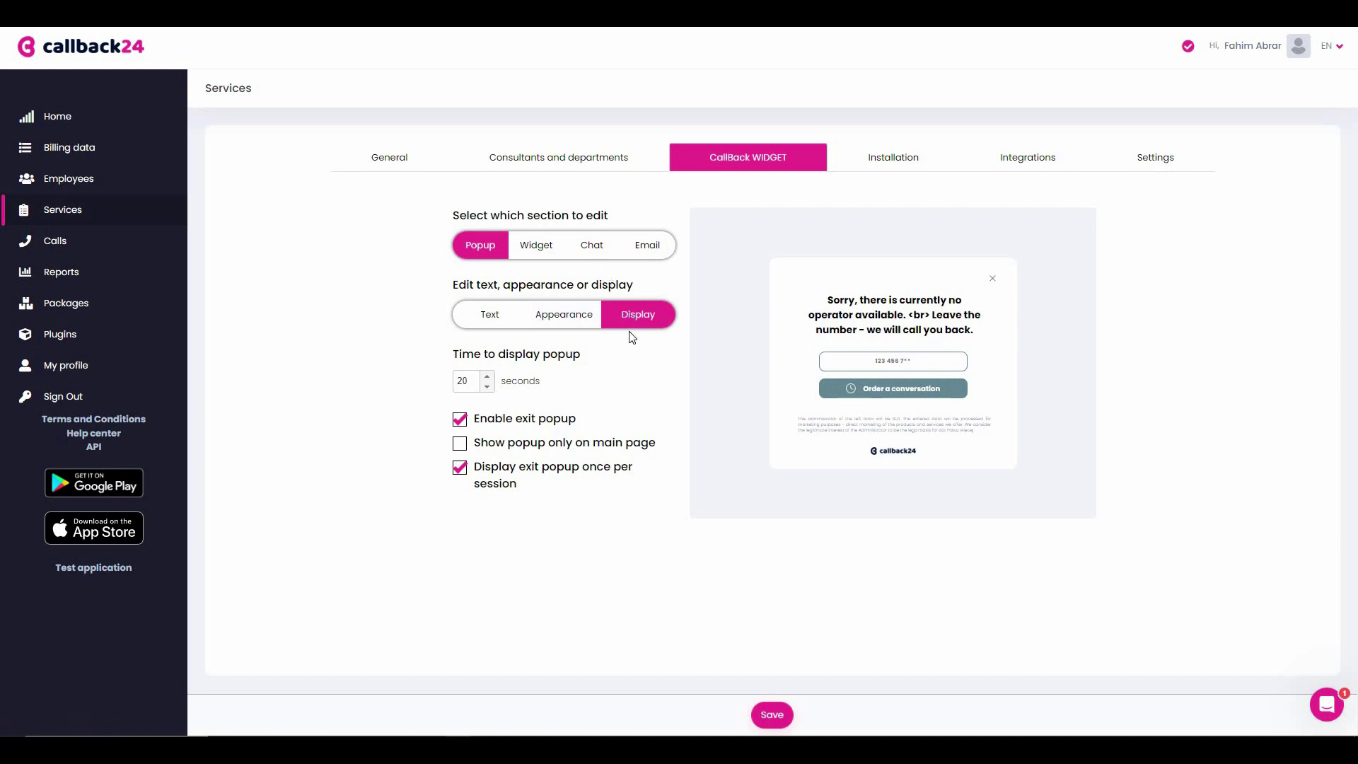
{"action": "left_click", "coordinate": [894, 167]}
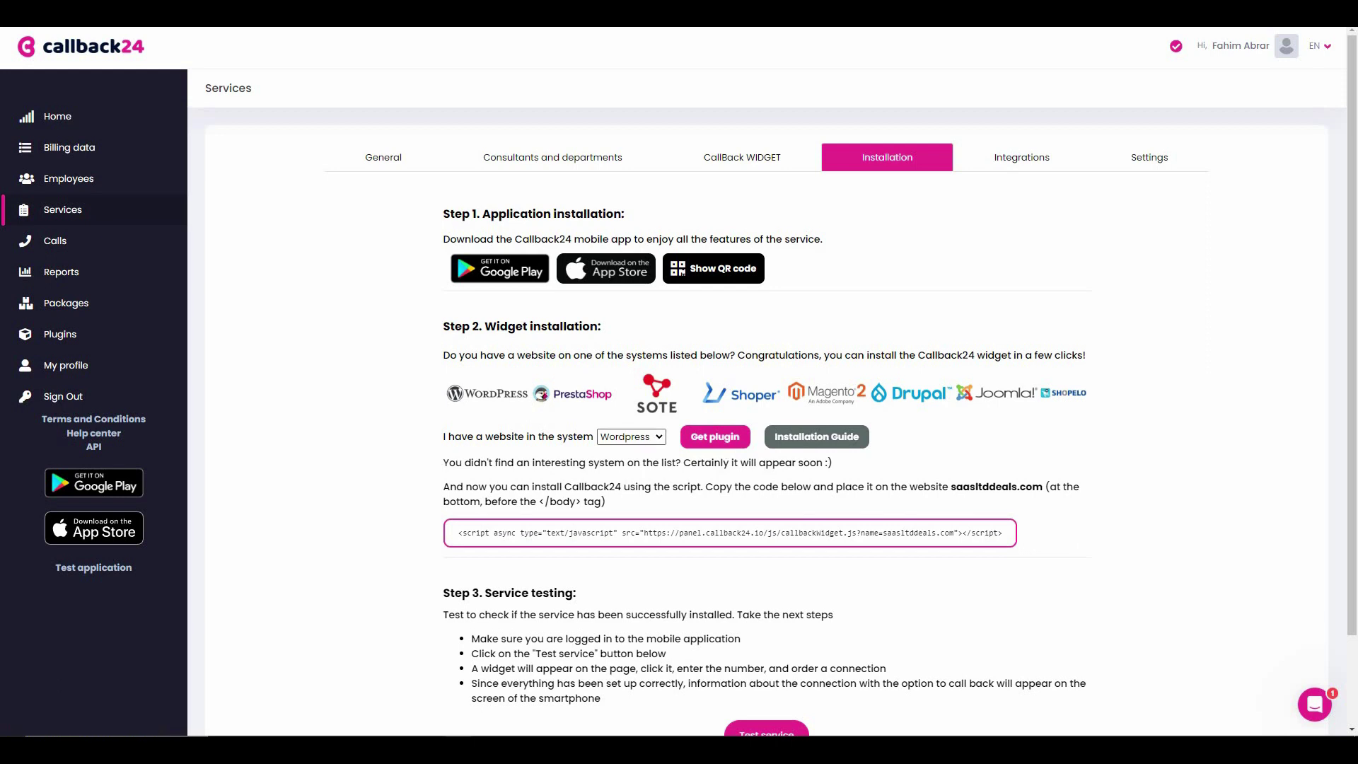
- Check the supported website systems keeping Wordpress, the Integrations list, then the country and call tracking settings
{"action": "left_click", "coordinate": [632, 437]}
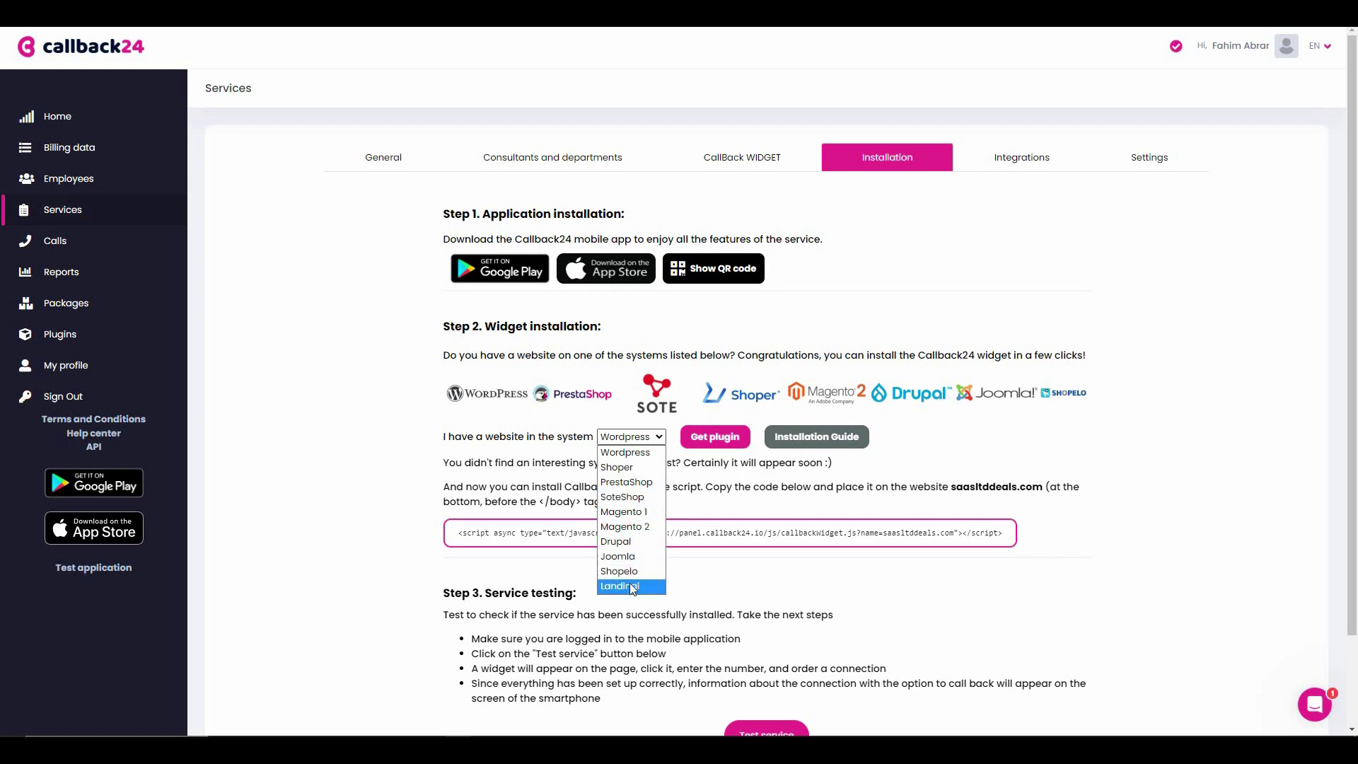
{"action": "left_click", "coordinate": [628, 452]}
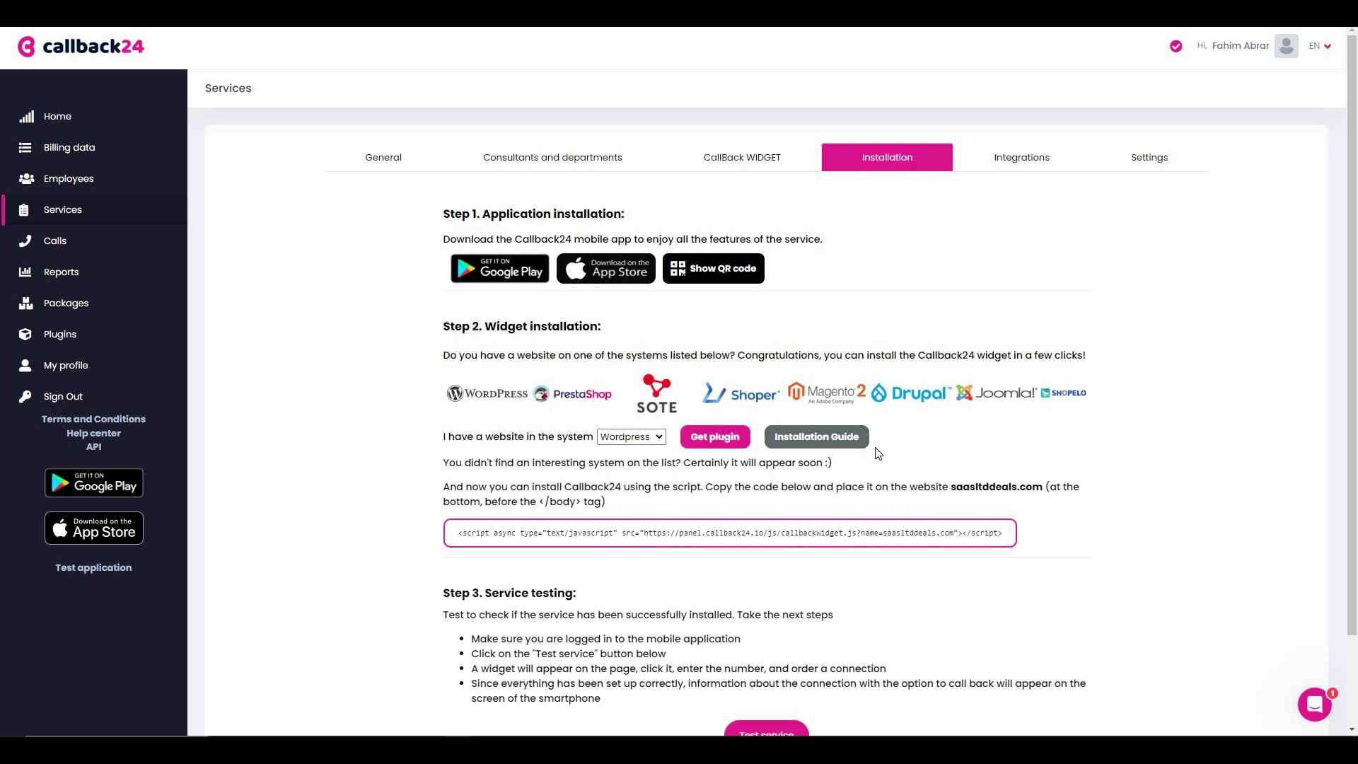
{"action": "left_click", "coordinate": [1021, 166]}
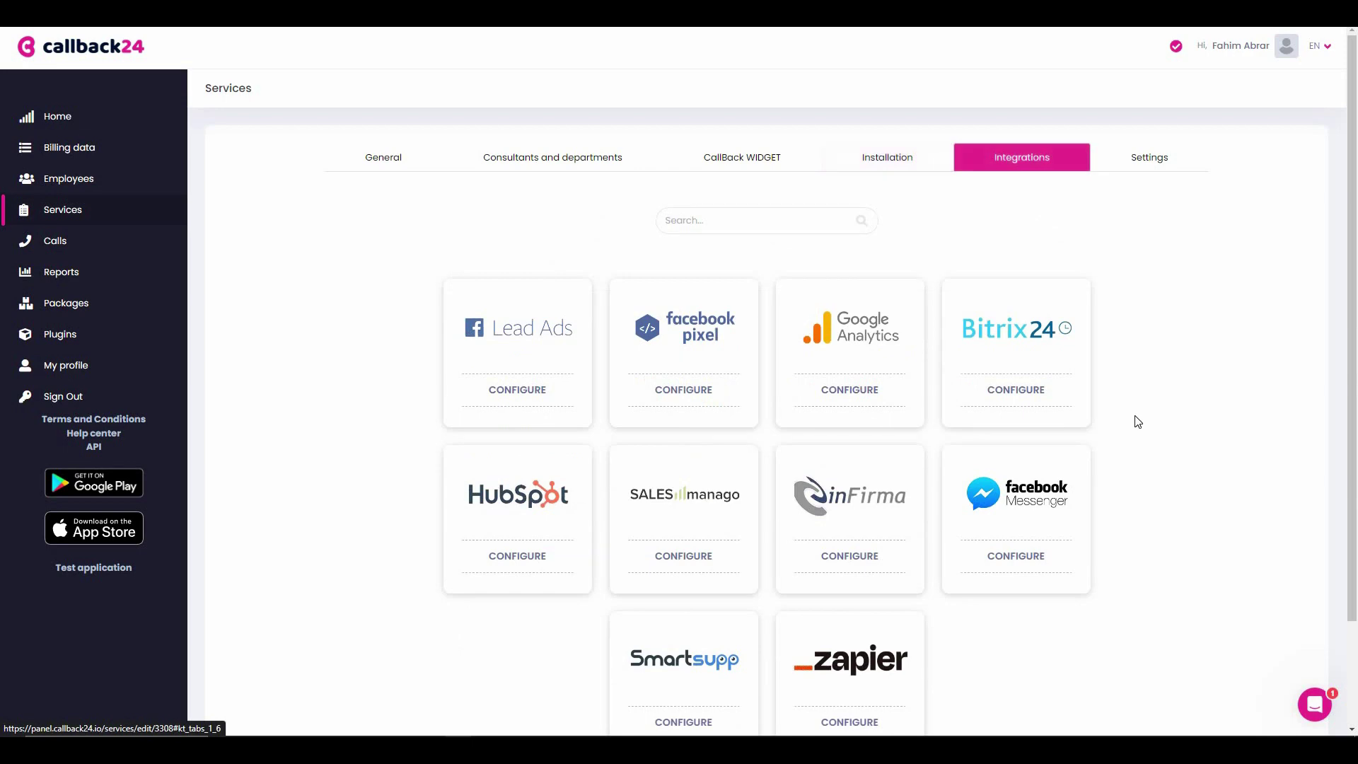
{"action": "scroll", "coordinate": [1136, 429], "scroll_direction": "down", "scroll_amount": 2}
{"action": "scroll", "coordinate": [1151, 176], "scroll_direction": "up", "scroll_amount": 2}
{"action": "left_click", "coordinate": [1150, 170]}
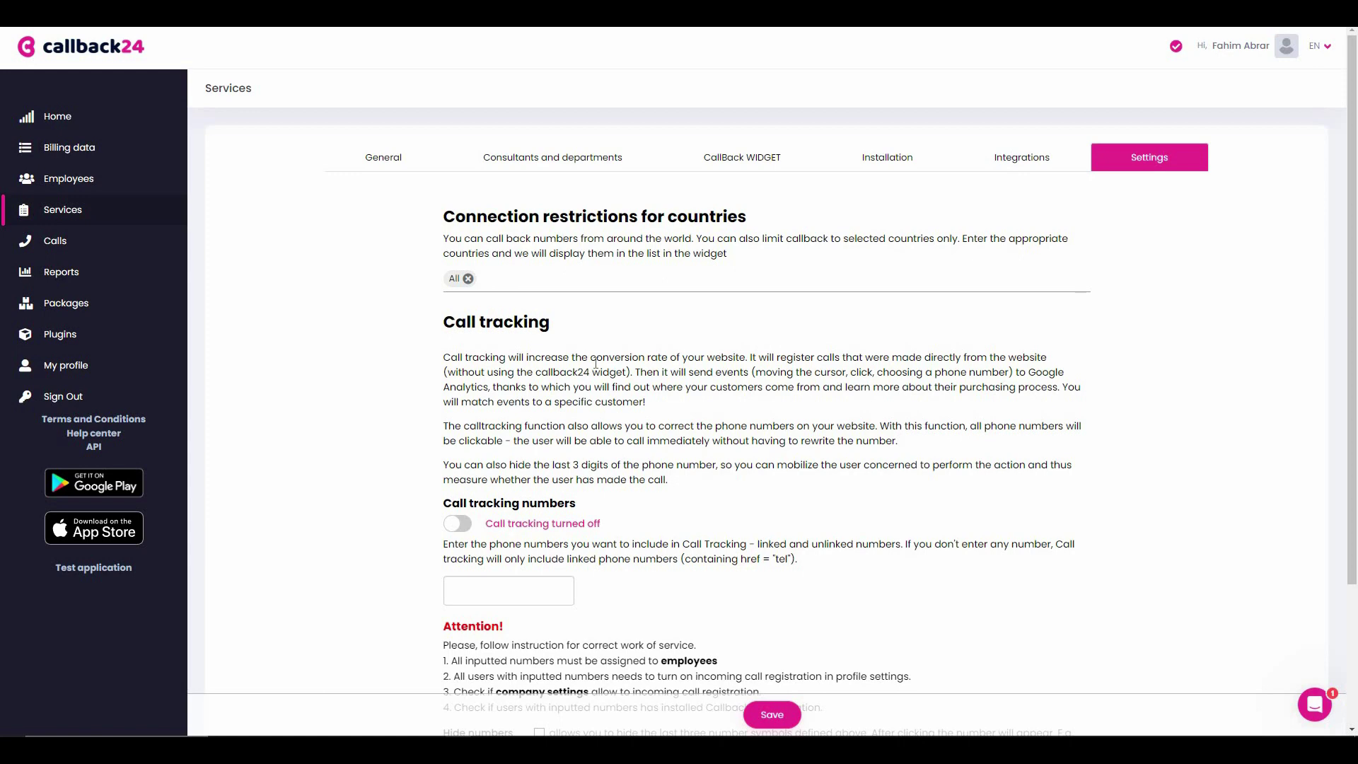
- Save the service settings and go back to the Home dashboard
{"action": "scroll", "coordinate": [687, 344], "scroll_direction": "down", "scroll_amount": 3}
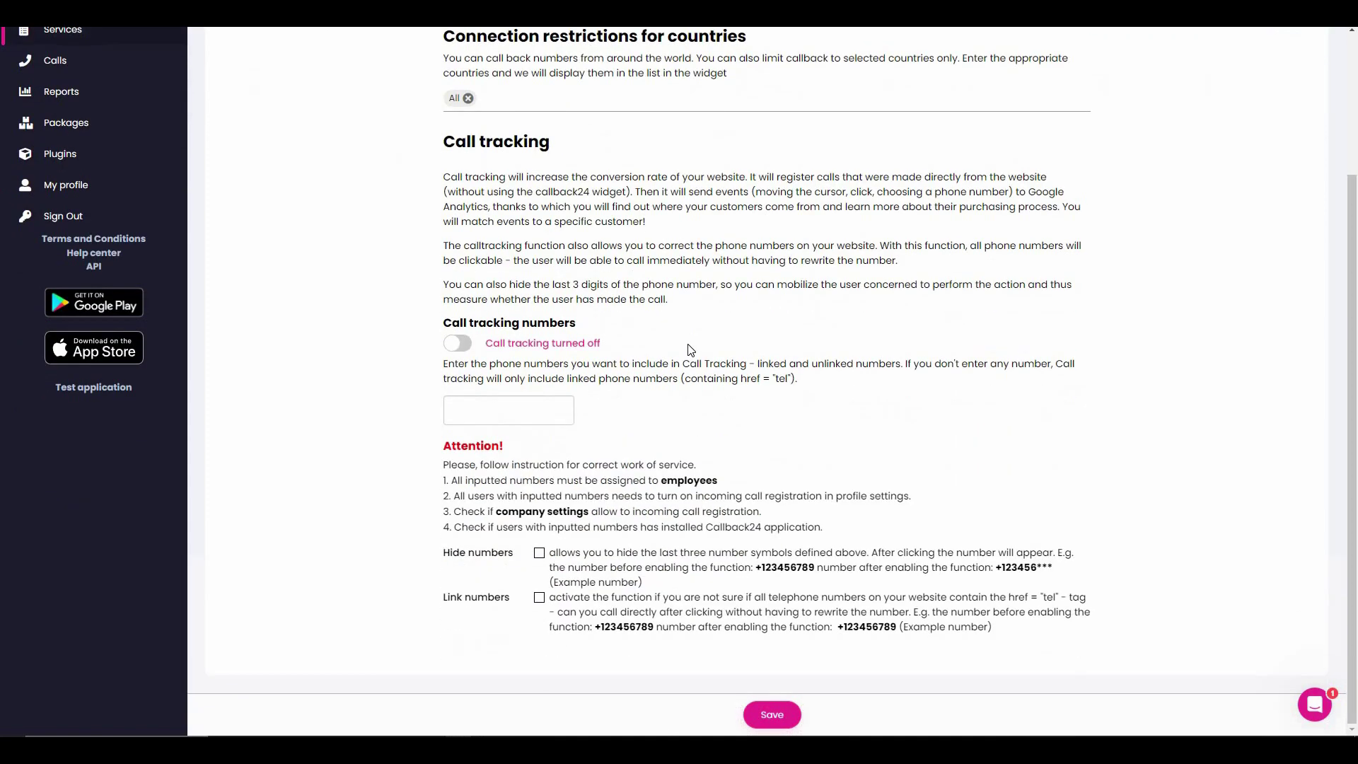
{"action": "left_click", "coordinate": [779, 718]}
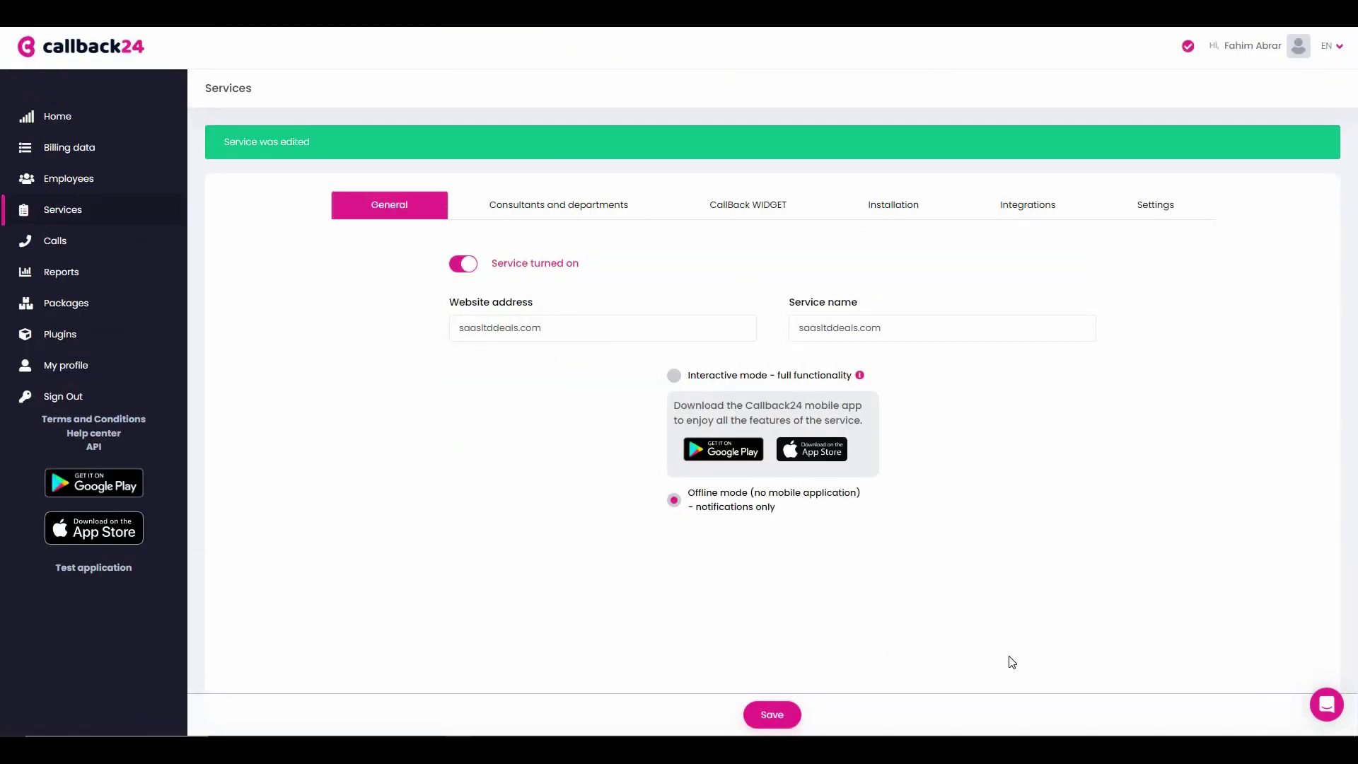
{"action": "left_click", "coordinate": [106, 124]}
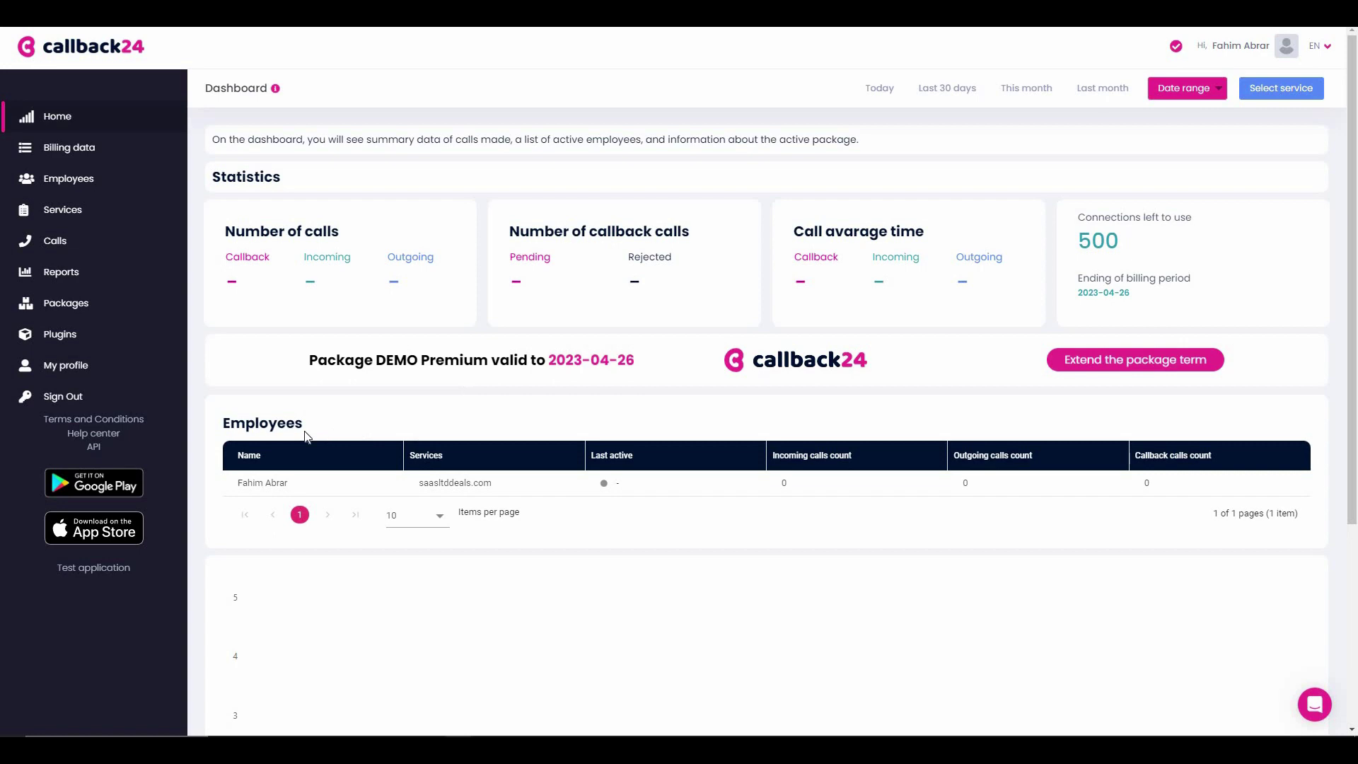
{"action": "scroll", "coordinate": [313, 442], "scroll_direction": "down", "scroll_amount": 4}
{"action": "scroll", "coordinate": [312, 447], "scroll_direction": "up", "scroll_amount": 4}
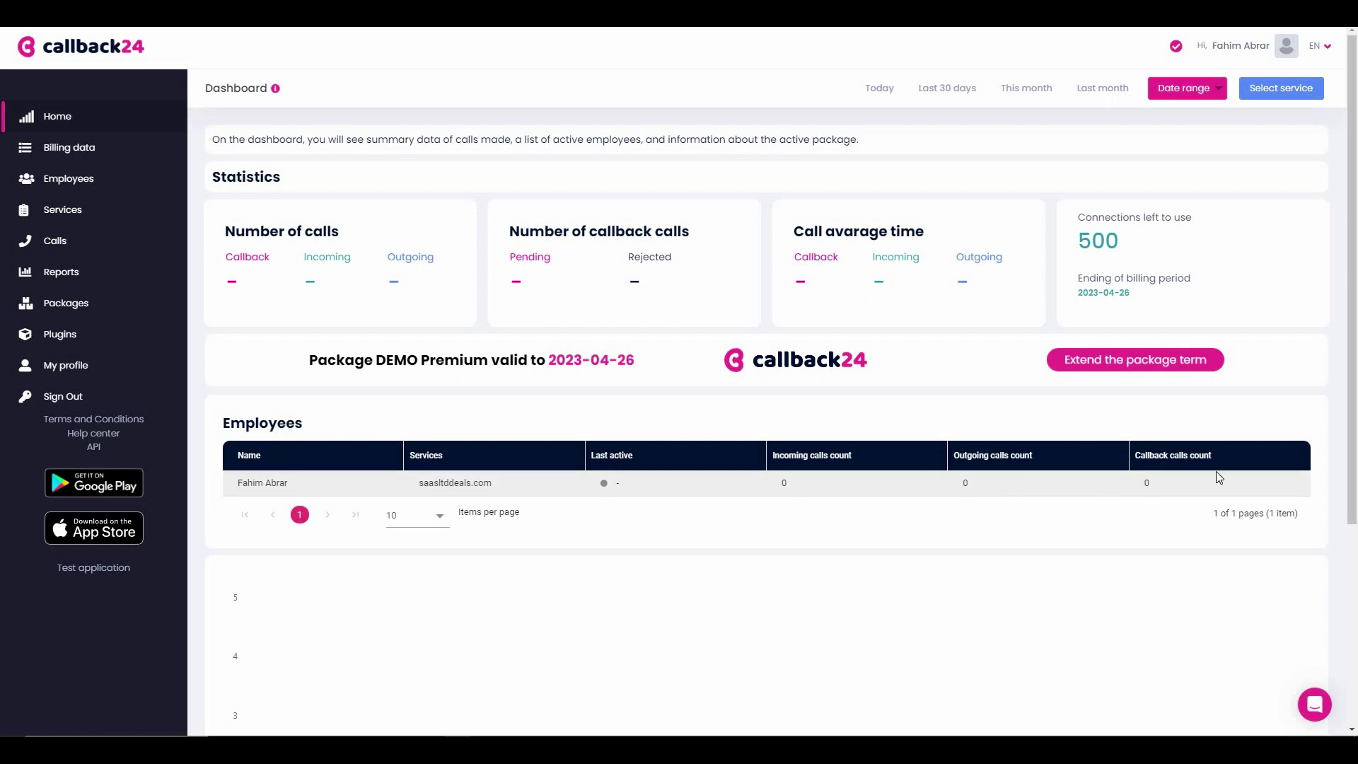
- Include all seven days, Monday through Sunday, in the company work hours
{"action": "left_click", "coordinate": [84, 155]}
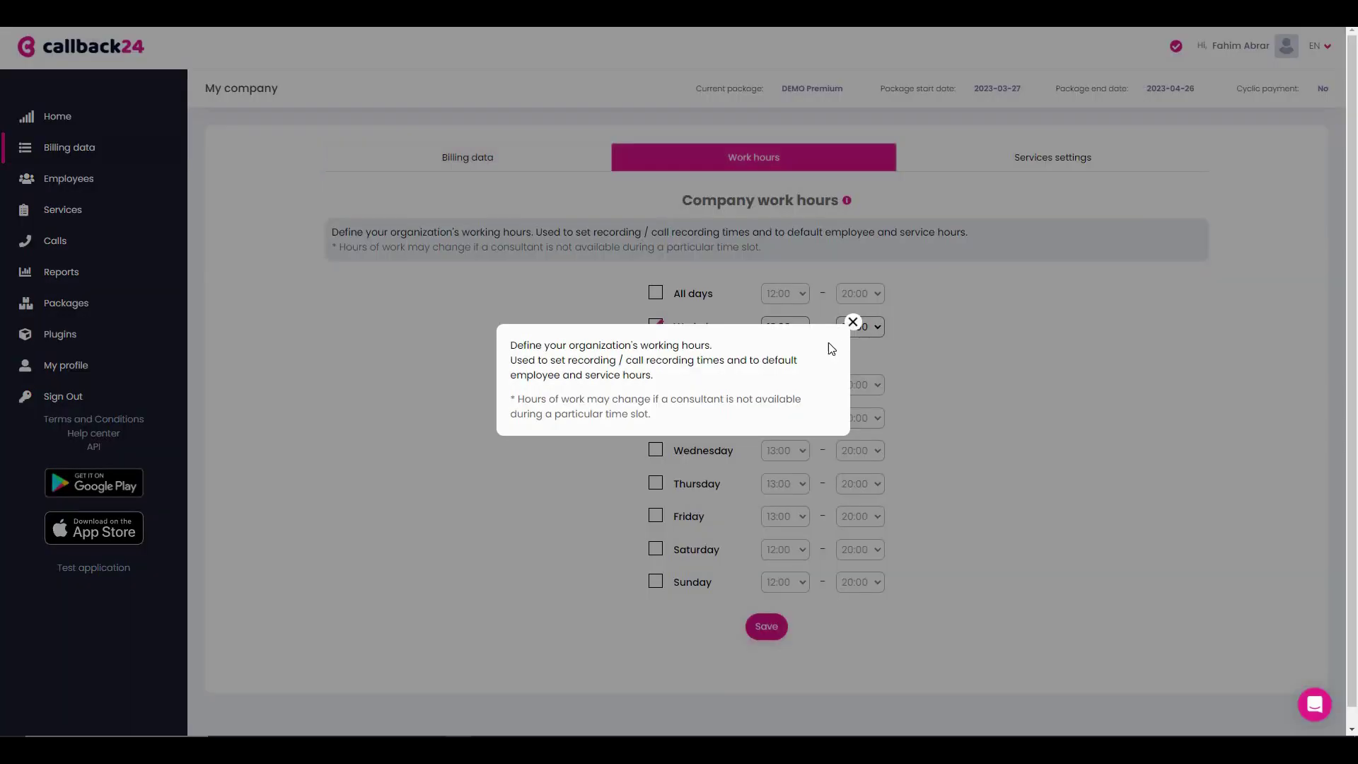
{"action": "left_click", "coordinate": [850, 322]}
{"action": "left_click", "coordinate": [655, 417]}
{"action": "left_click", "coordinate": [656, 450]}
{"action": "left_click", "coordinate": [656, 483]}
{"action": "left_click", "coordinate": [656, 515]}
{"action": "left_click", "coordinate": [656, 549]}
{"action": "left_click", "coordinate": [656, 581]}
- Turn on registration of callback calls and save the company profile settings
{"action": "left_click", "coordinate": [1096, 163]}
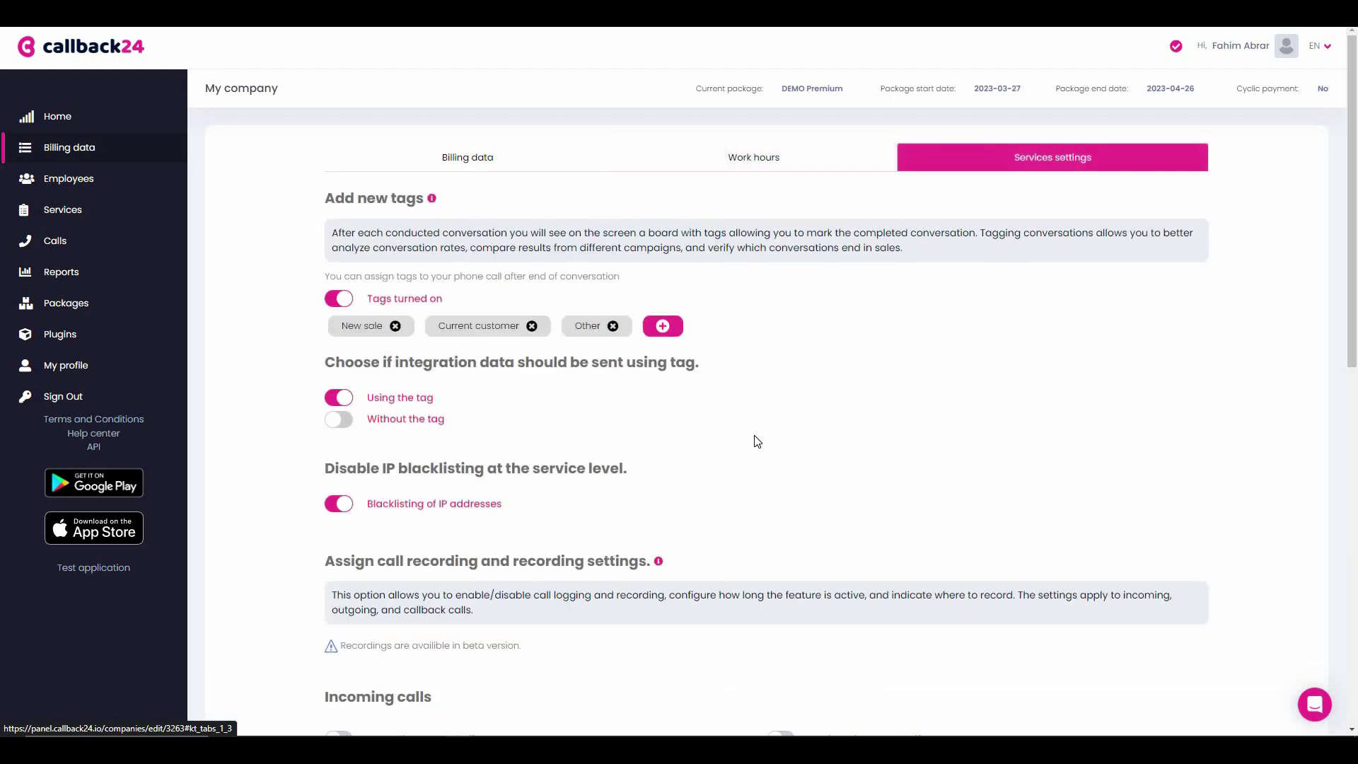
{"action": "scroll", "coordinate": [736, 456], "scroll_direction": "down", "scroll_amount": 9}
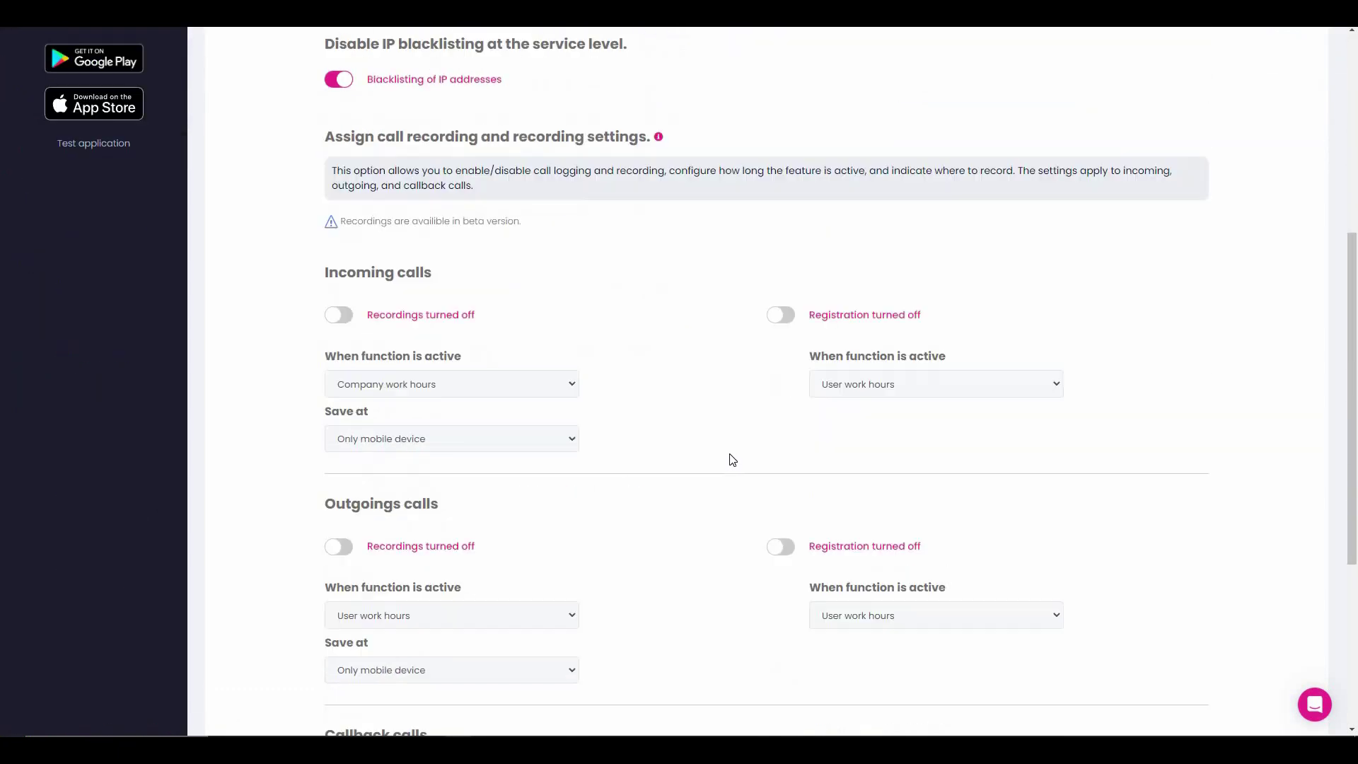
{"action": "left_click", "coordinate": [781, 564]}
{"action": "scroll", "coordinate": [778, 580], "scroll_direction": "down", "scroll_amount": 2}
{"action": "left_click", "coordinate": [766, 610]}
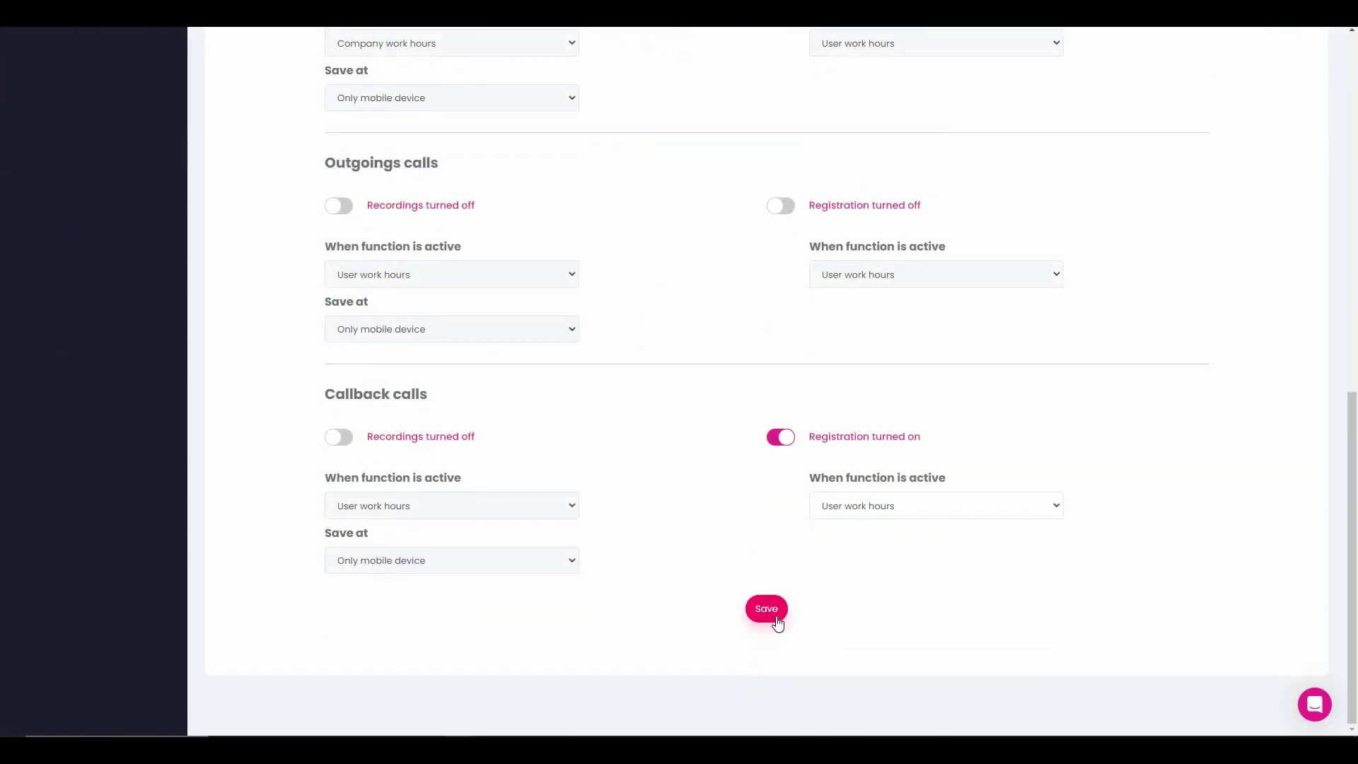
{"action": "left_click", "coordinate": [93, 185]}
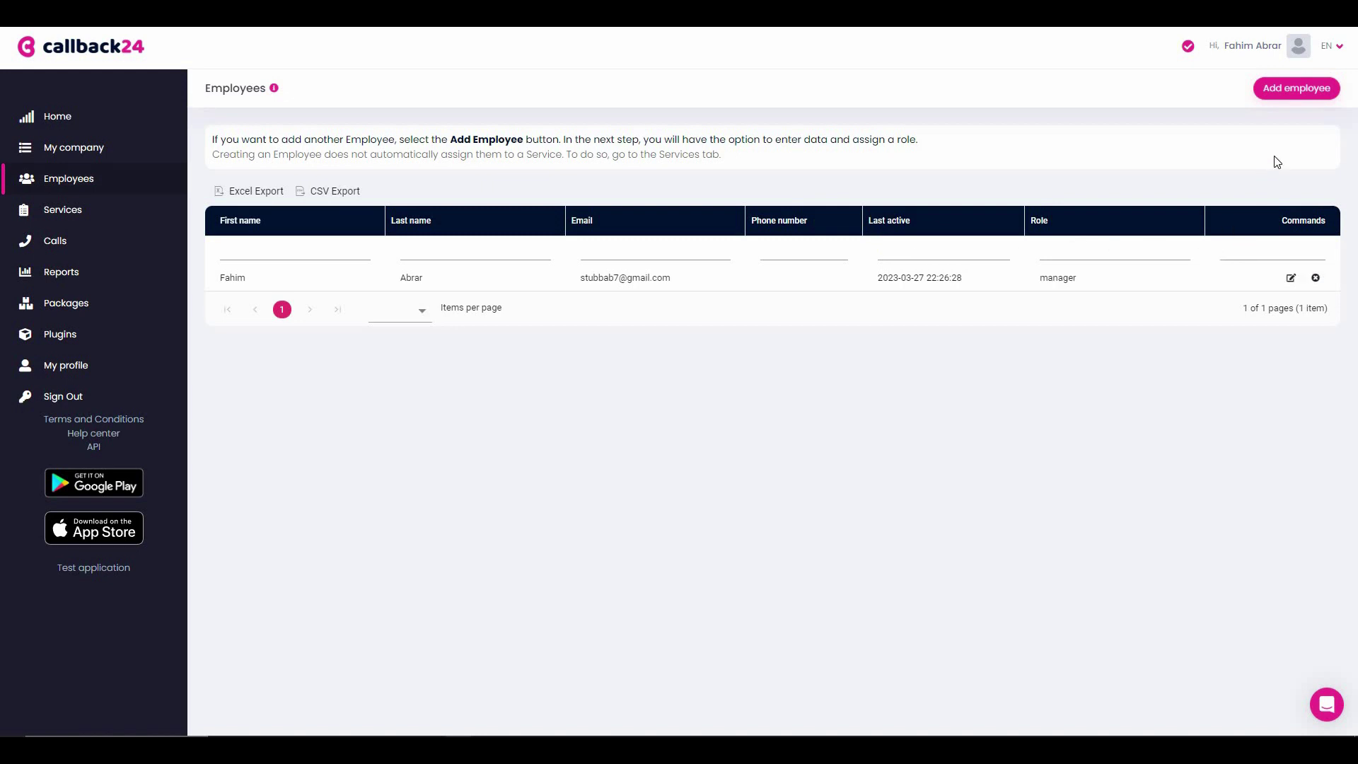
- Start a new employee and enter their first and last name
{"action": "left_click", "coordinate": [1304, 91]}
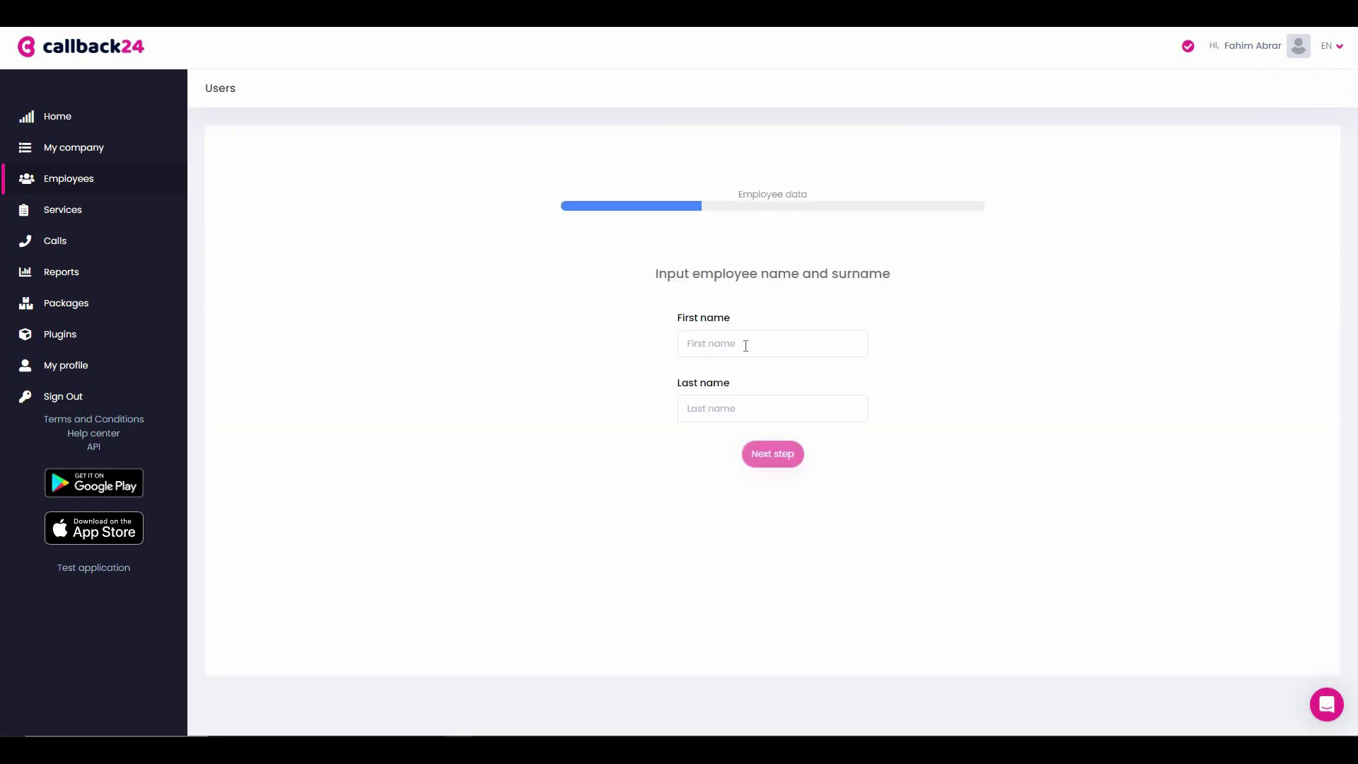
{"action": "left_click", "coordinate": [746, 345]}
{"action": "type", "text": "John"}
{"action": "key", "text": "Tab"}
{"action": "type", "text": "Doe"}
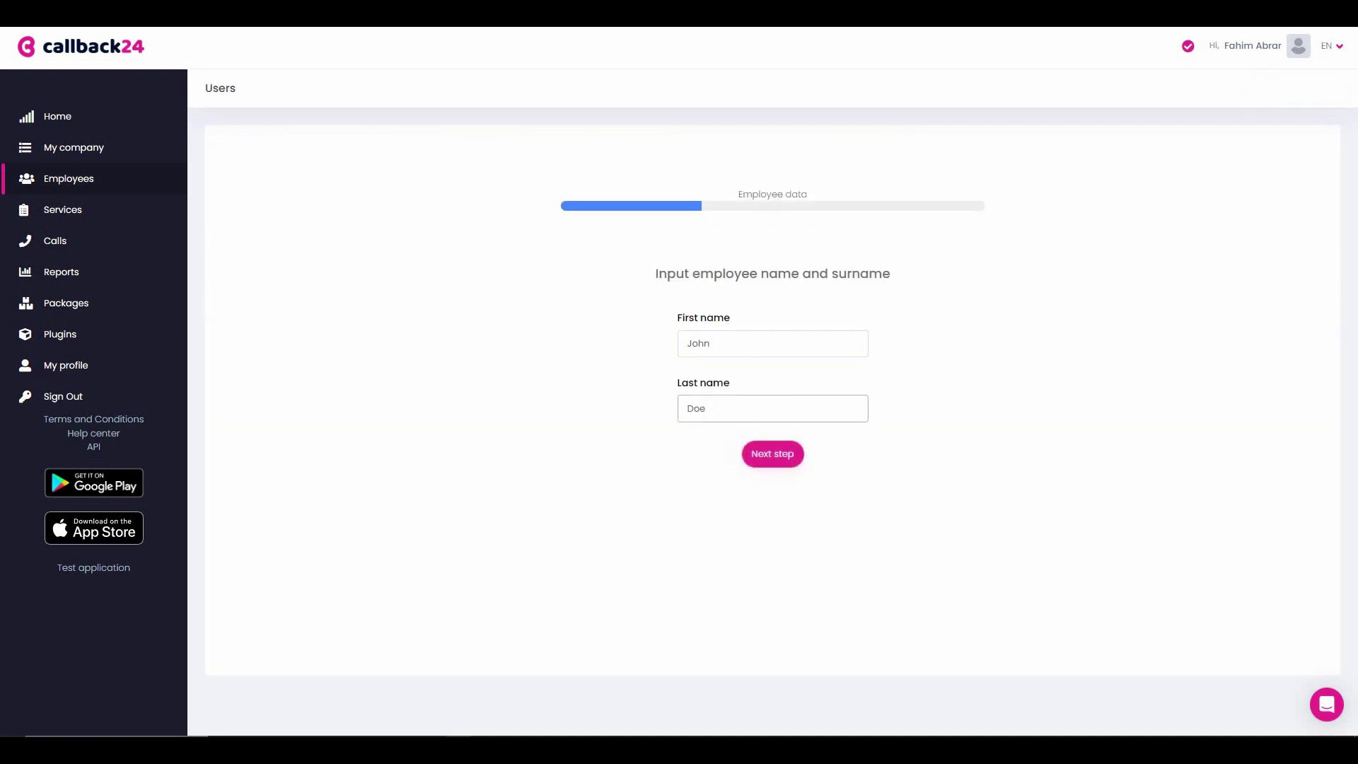
{"action": "left_click", "coordinate": [782, 457]}
- Enter the employee's phone number and e-mail, keep the employee role, then confirm and save
{"action": "left_click", "coordinate": [751, 345]}
{"action": "key", "text": "Tab"}
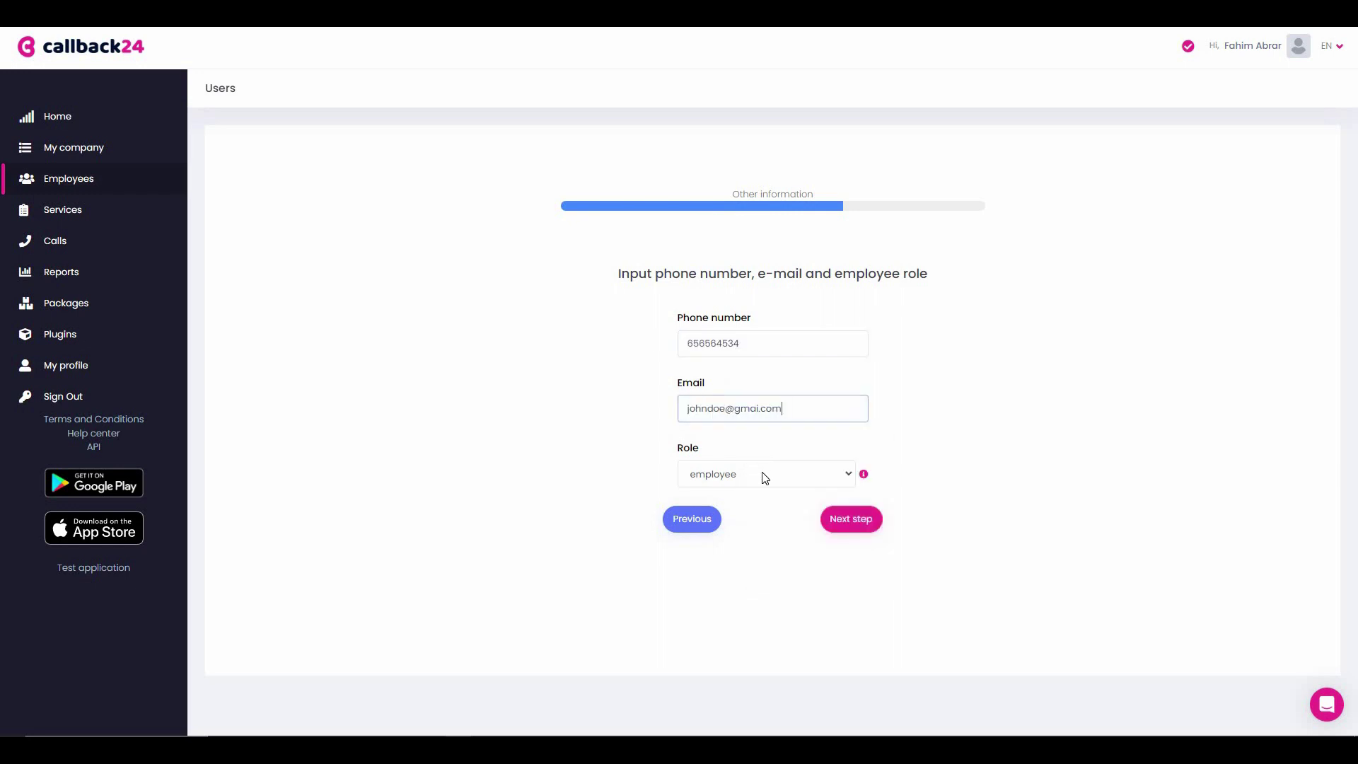
{"action": "left_click", "coordinate": [764, 478]}
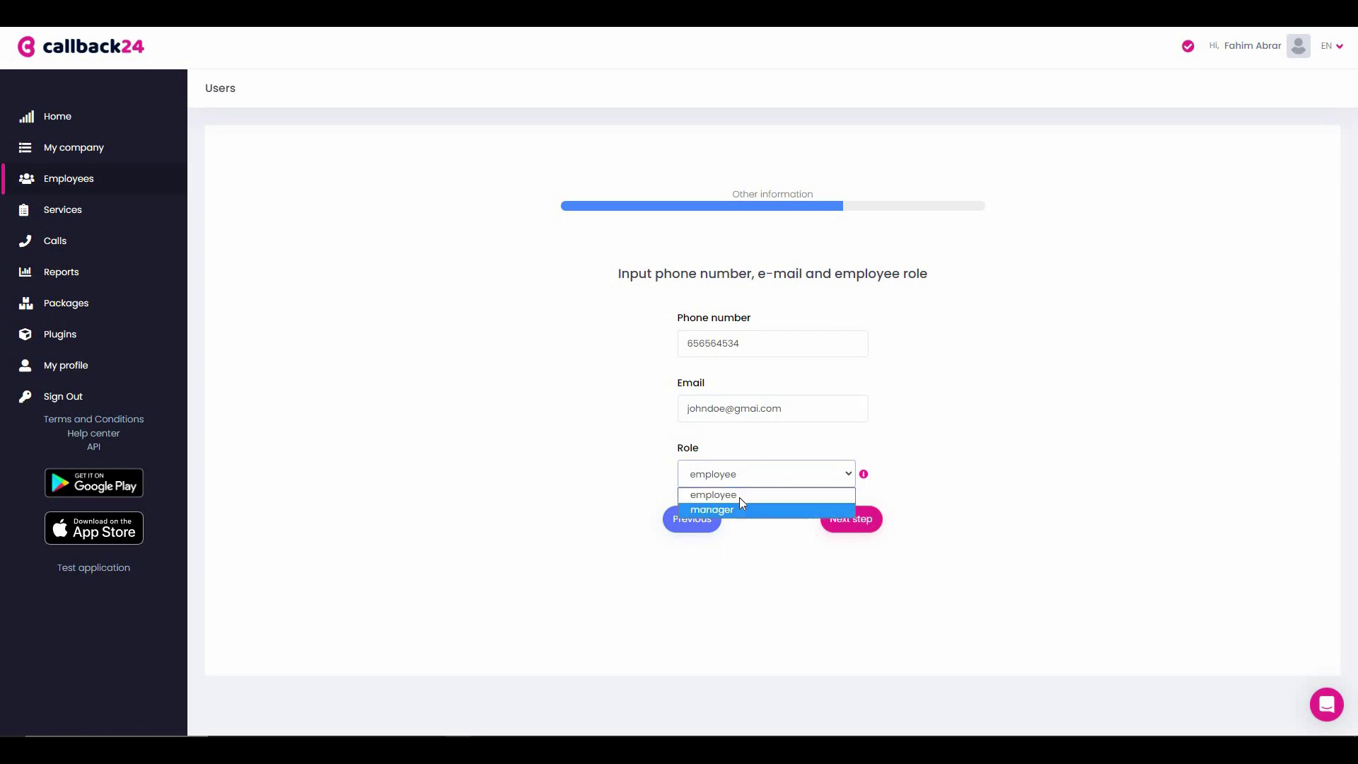
{"action": "left_click", "coordinate": [826, 500]}
{"action": "left_click", "coordinate": [844, 521]}
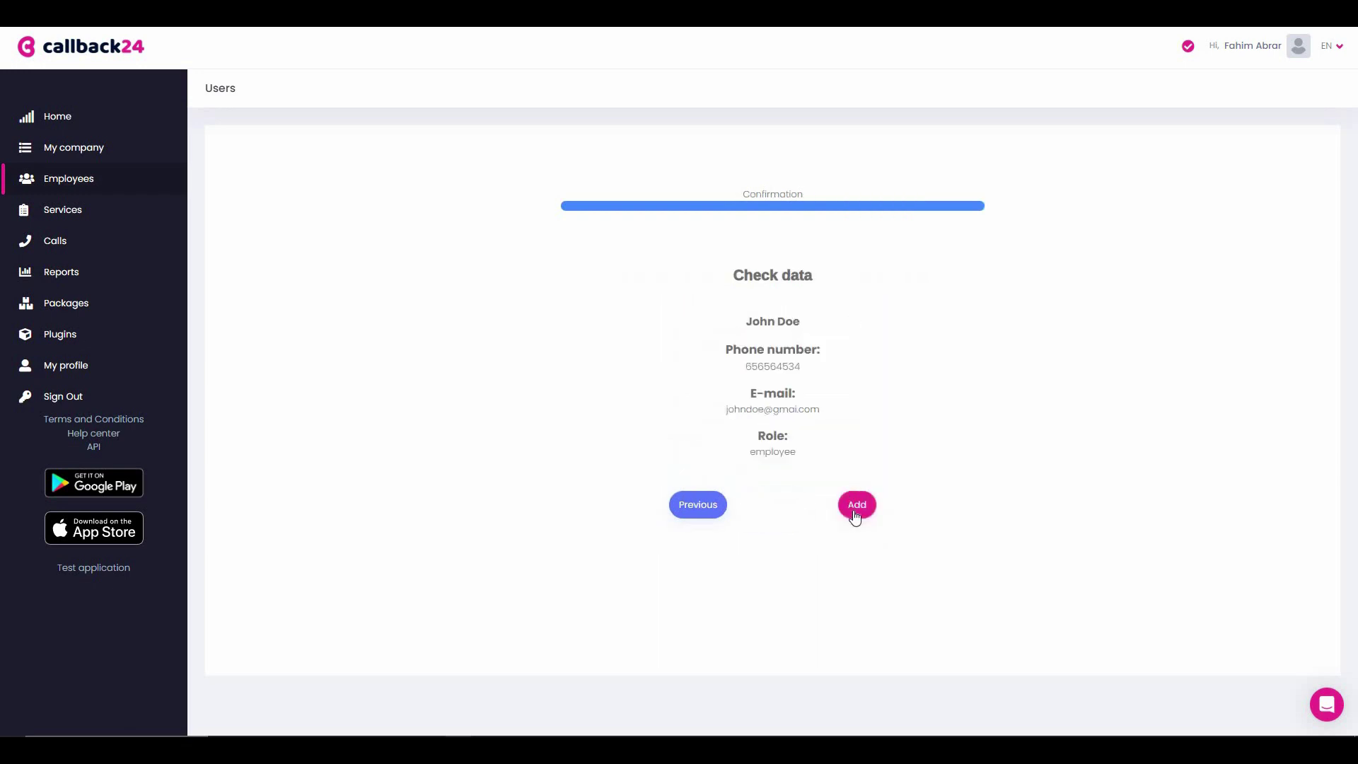
{"action": "left_click", "coordinate": [856, 503]}
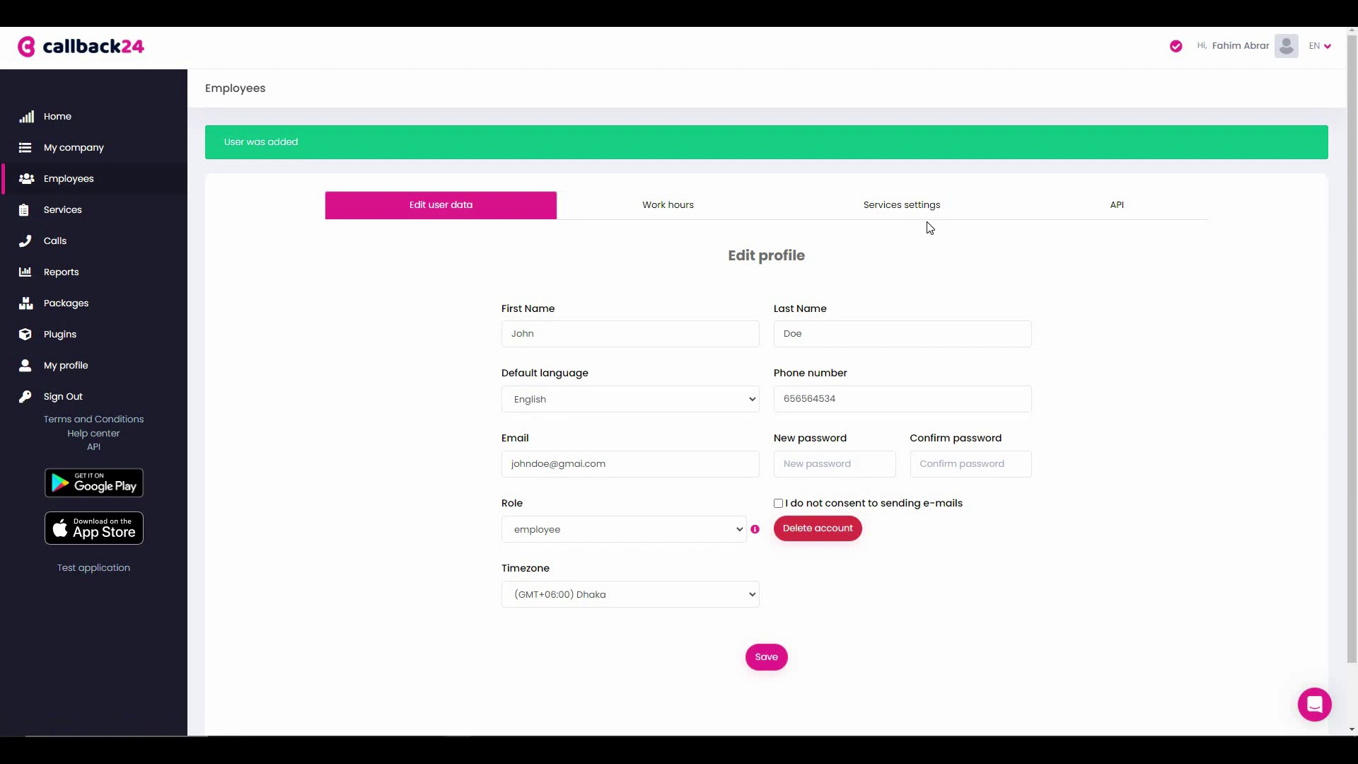
{"action": "left_click", "coordinate": [766, 657]}
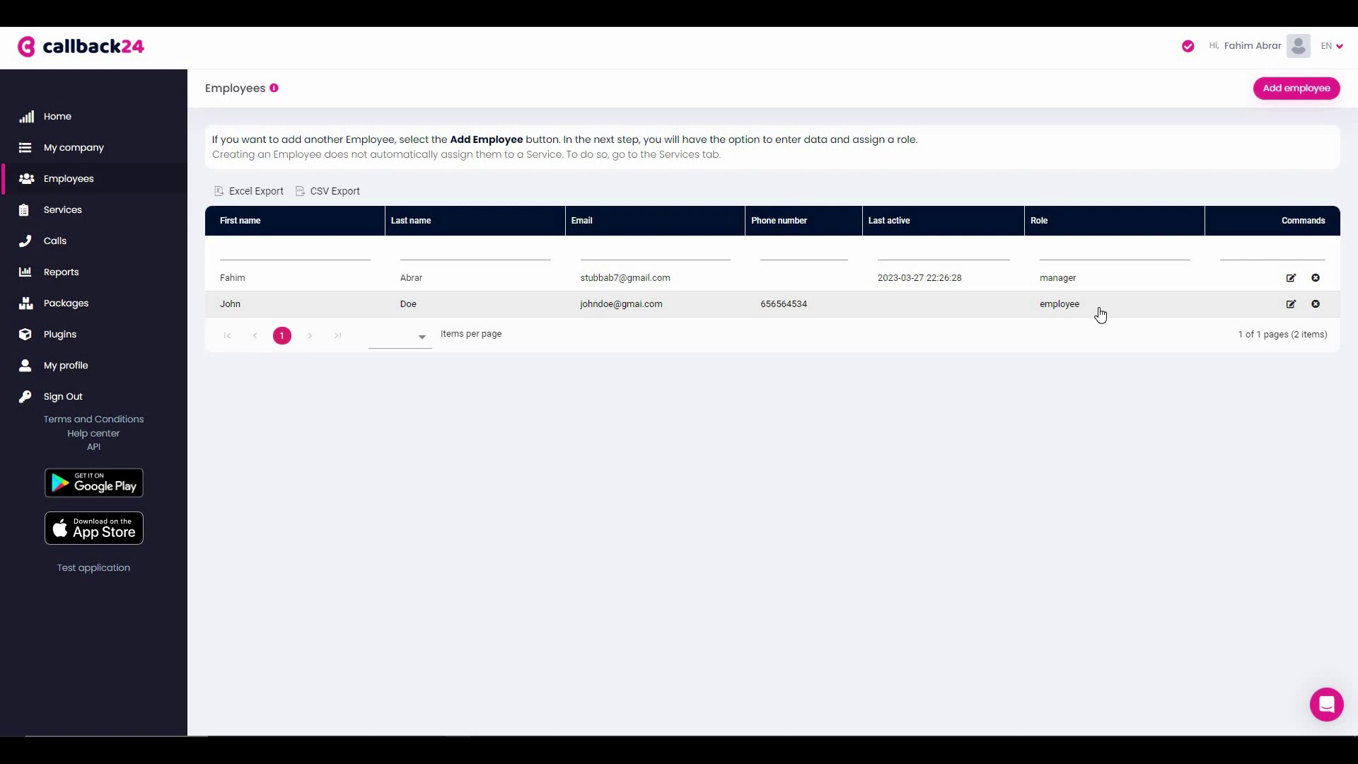
- Go to Services, dismiss the info popup and open the saasltddeals.com service row
{"action": "left_click", "coordinate": [83, 212]}
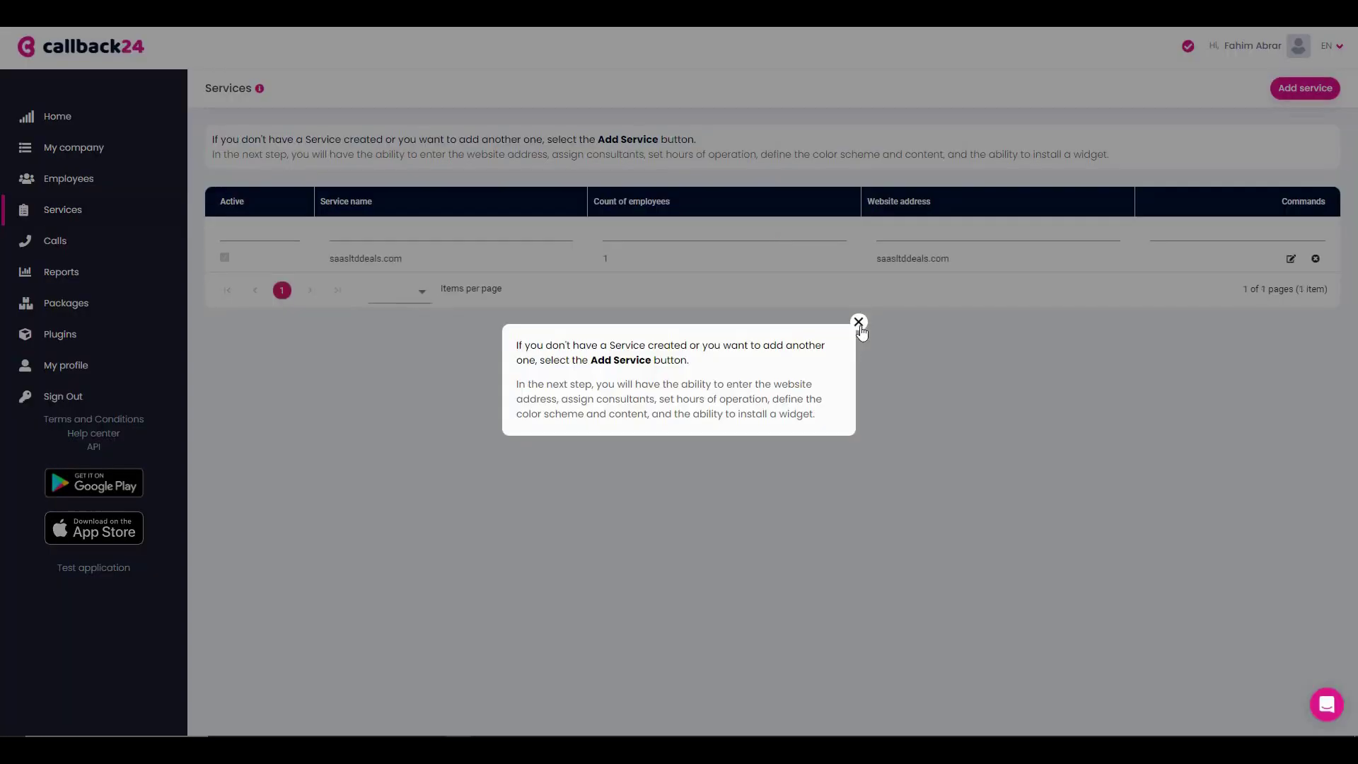
{"action": "left_click", "coordinate": [858, 327]}
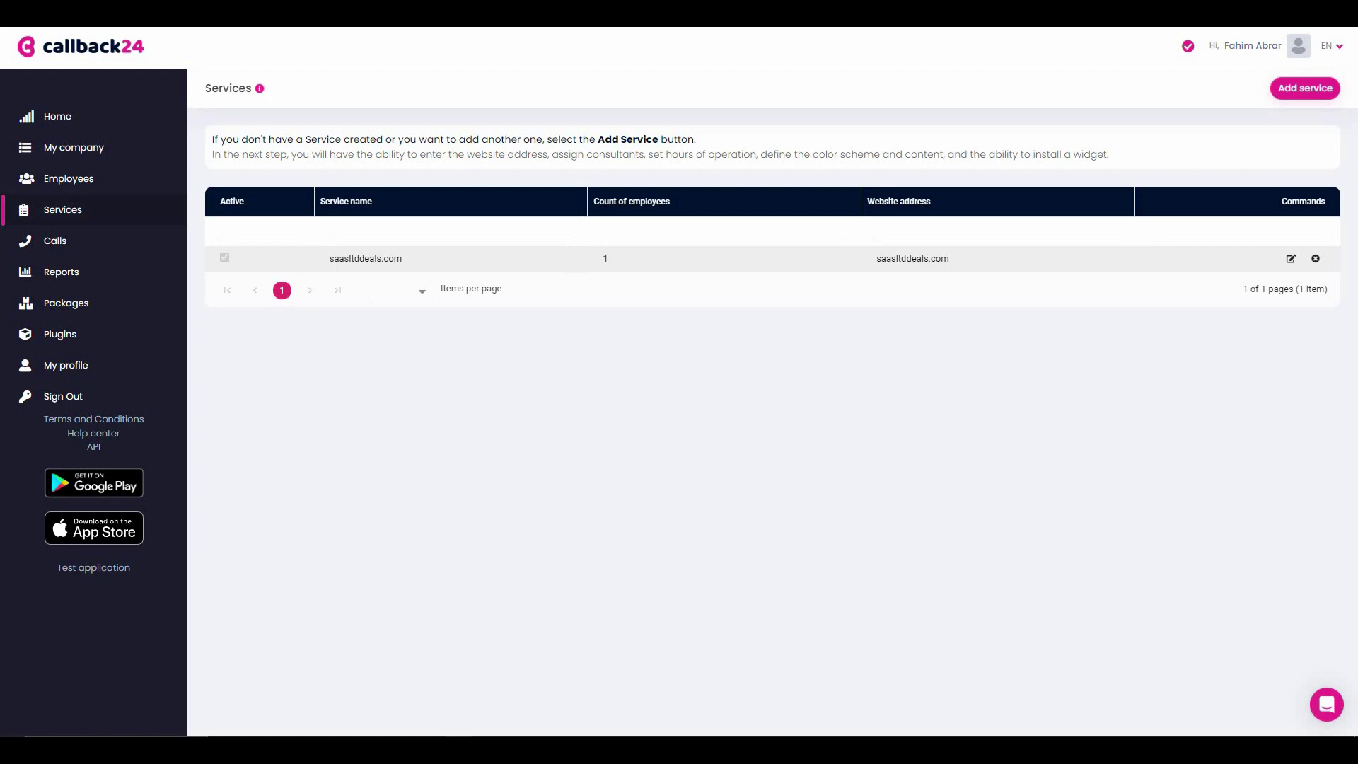
{"action": "left_click", "coordinate": [424, 268]}
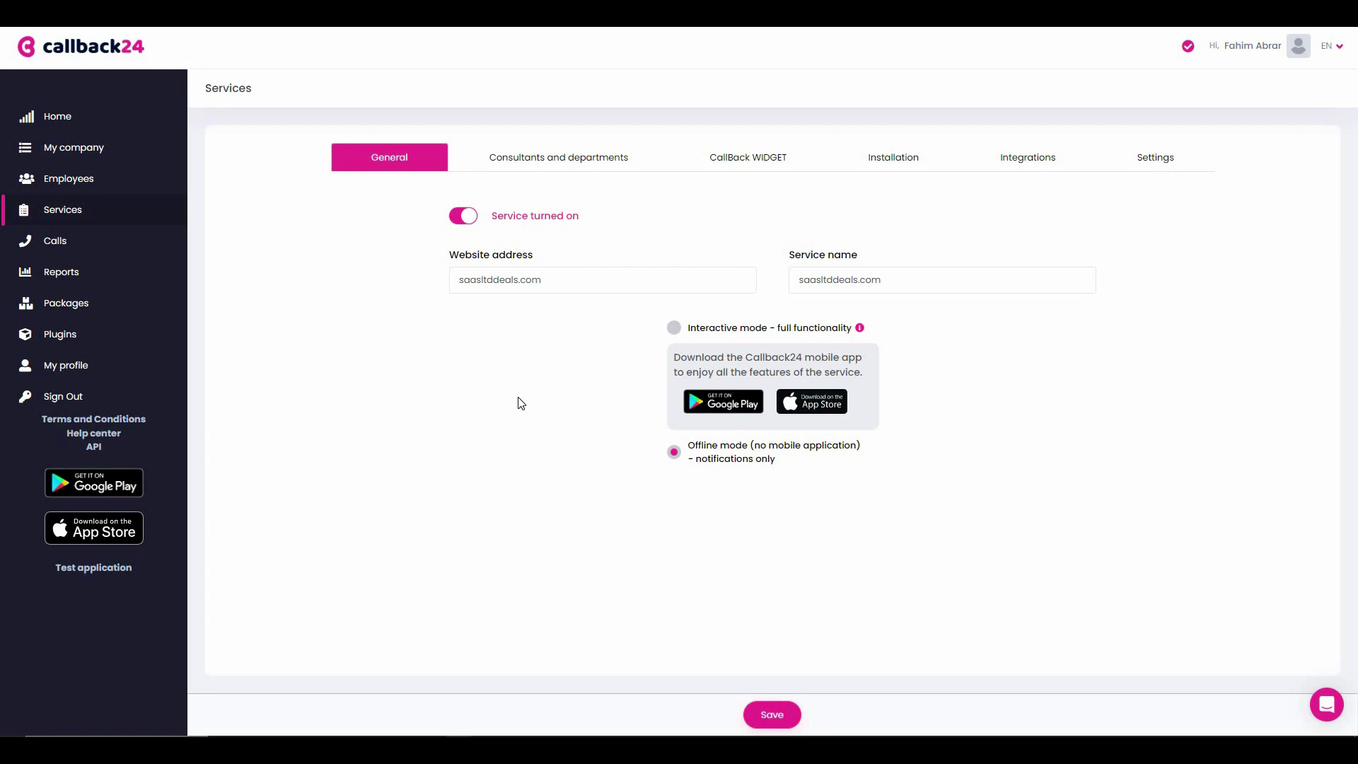
- Show the Calls page and scroll its empty call table sideways to see every column
{"action": "left_click", "coordinate": [101, 245]}
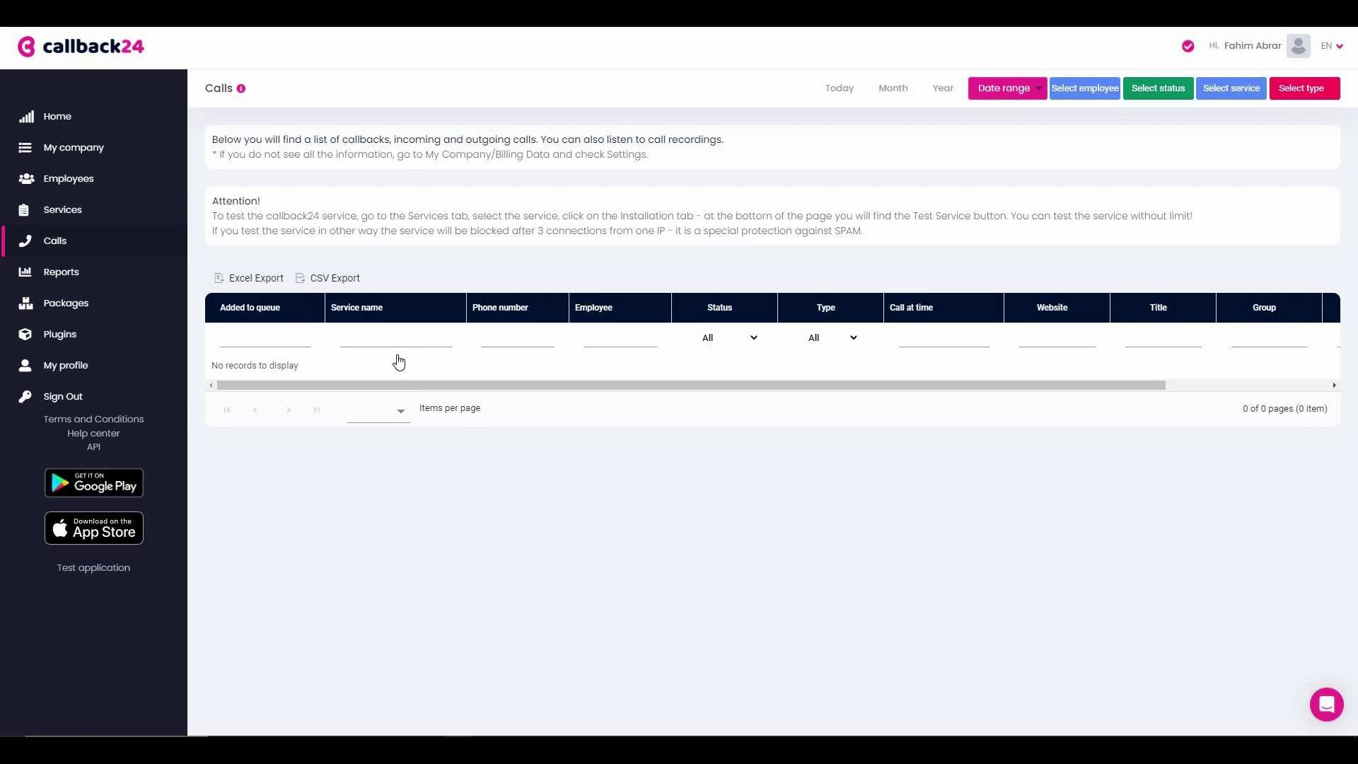
{"action": "left_click_drag", "start_coordinate": [768, 385], "coordinate": [957, 382]}
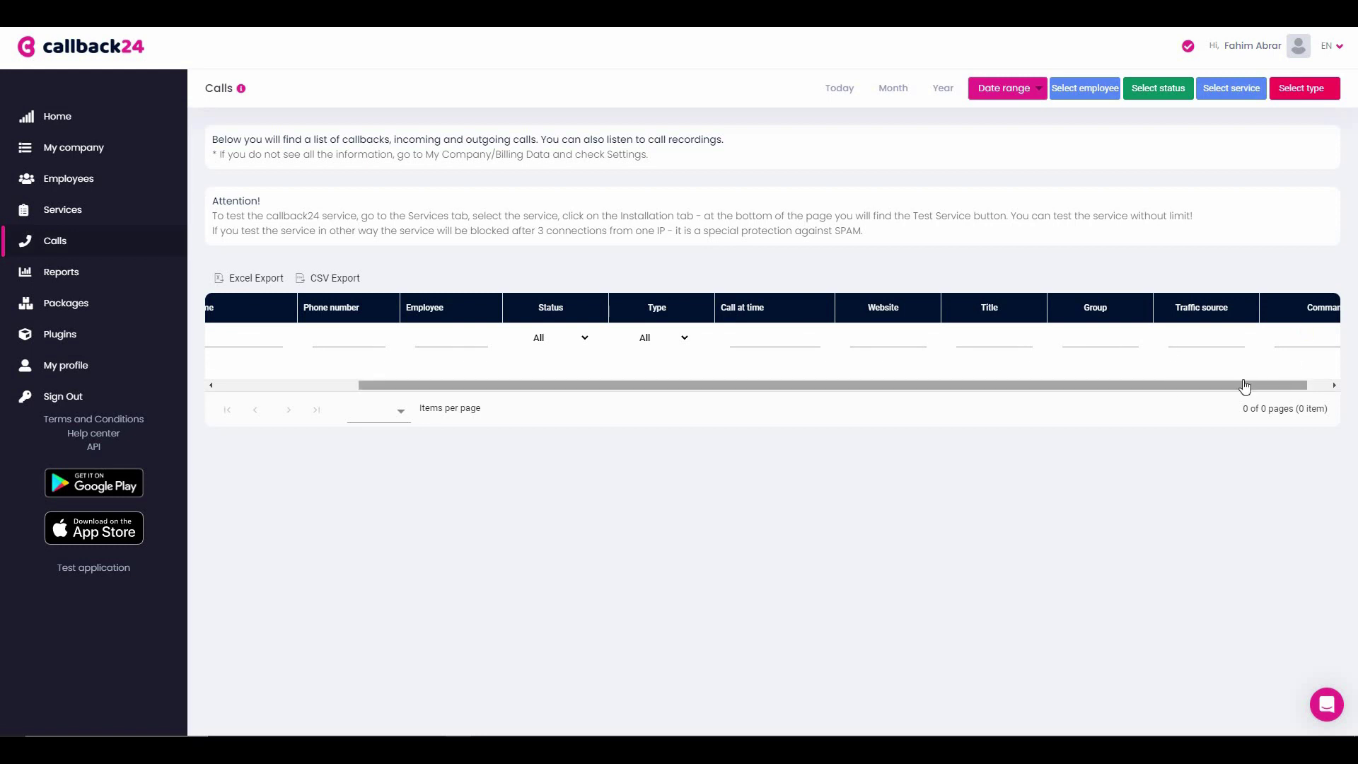
{"action": "left_click_drag", "start_coordinate": [745, 386], "coordinate": [766, 386]}
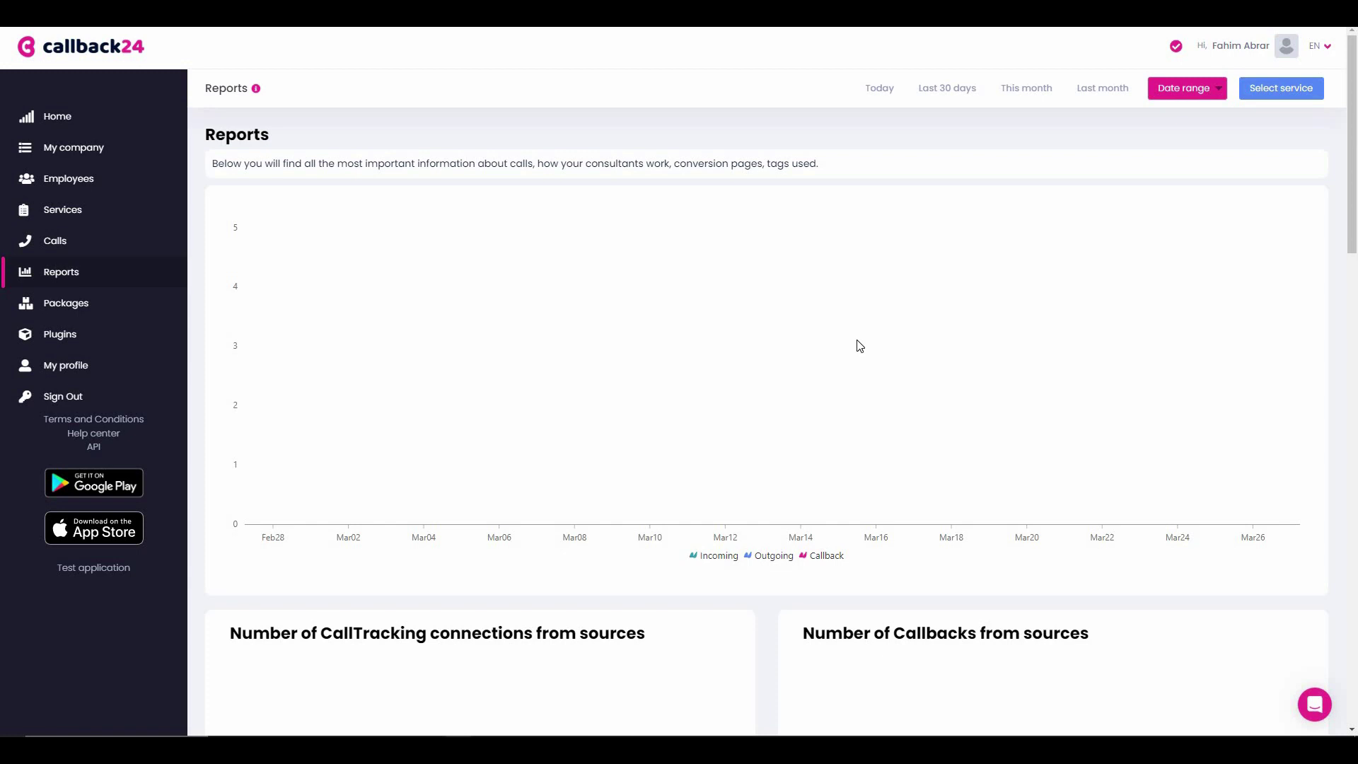
{"action": "scroll", "coordinate": [859, 346], "scroll_direction": "down", "scroll_amount": 7}
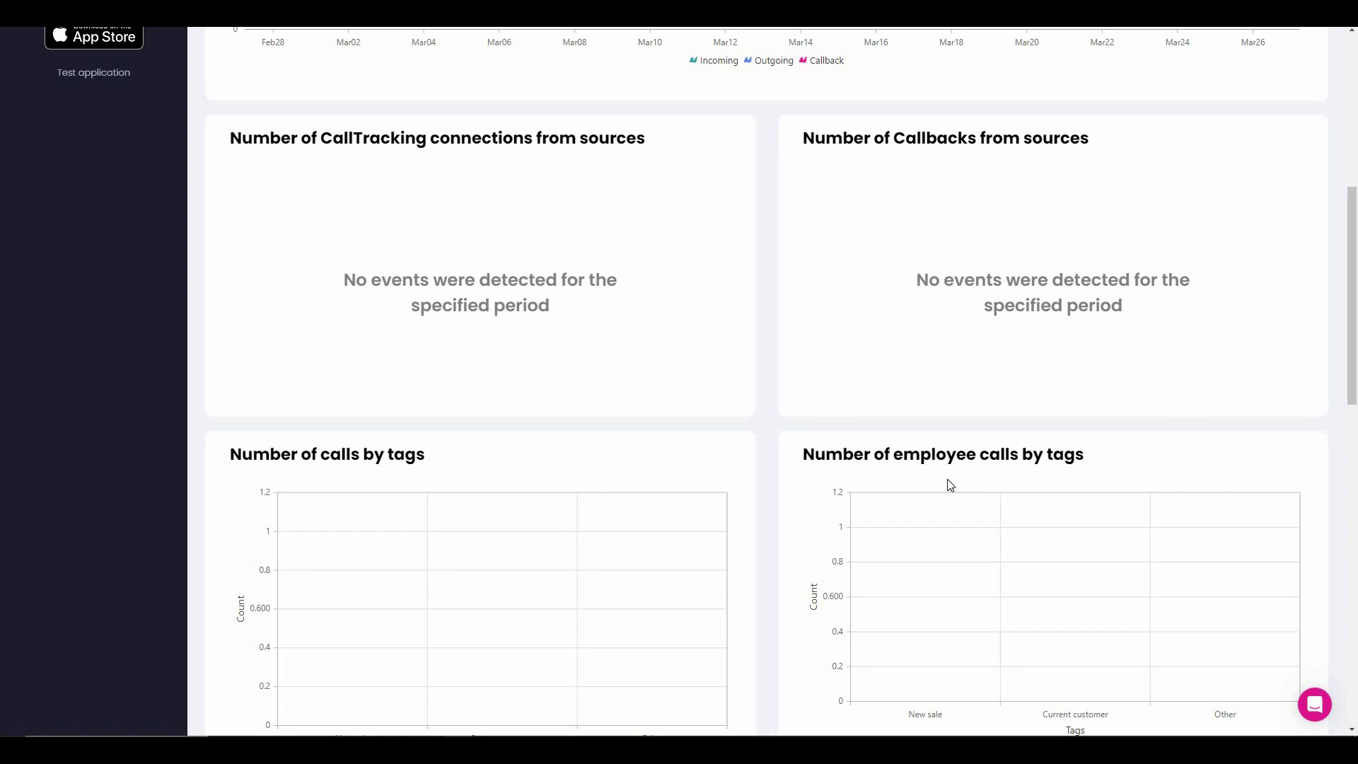
{"action": "scroll", "coordinate": [950, 485], "scroll_direction": "down", "scroll_amount": 10}
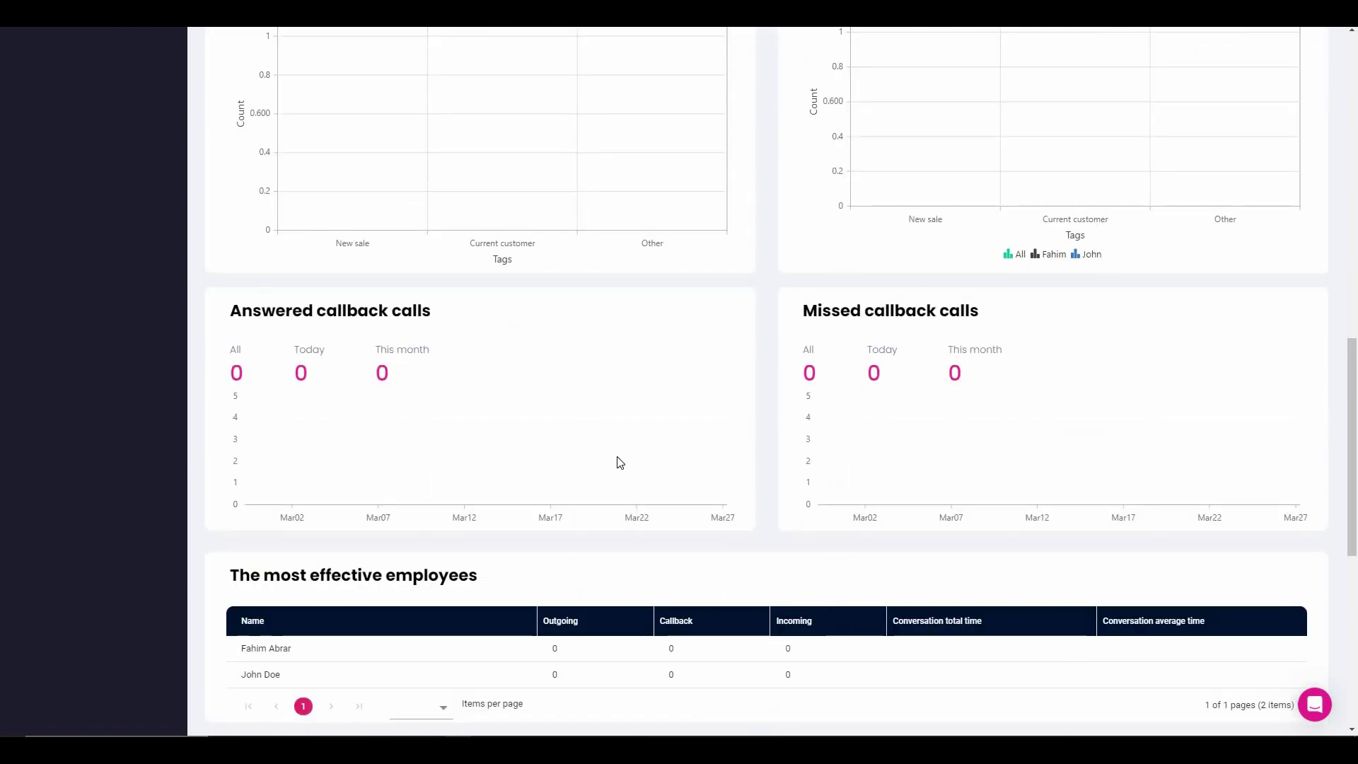
{"action": "scroll", "coordinate": [645, 519], "scroll_direction": "down", "scroll_amount": 5}
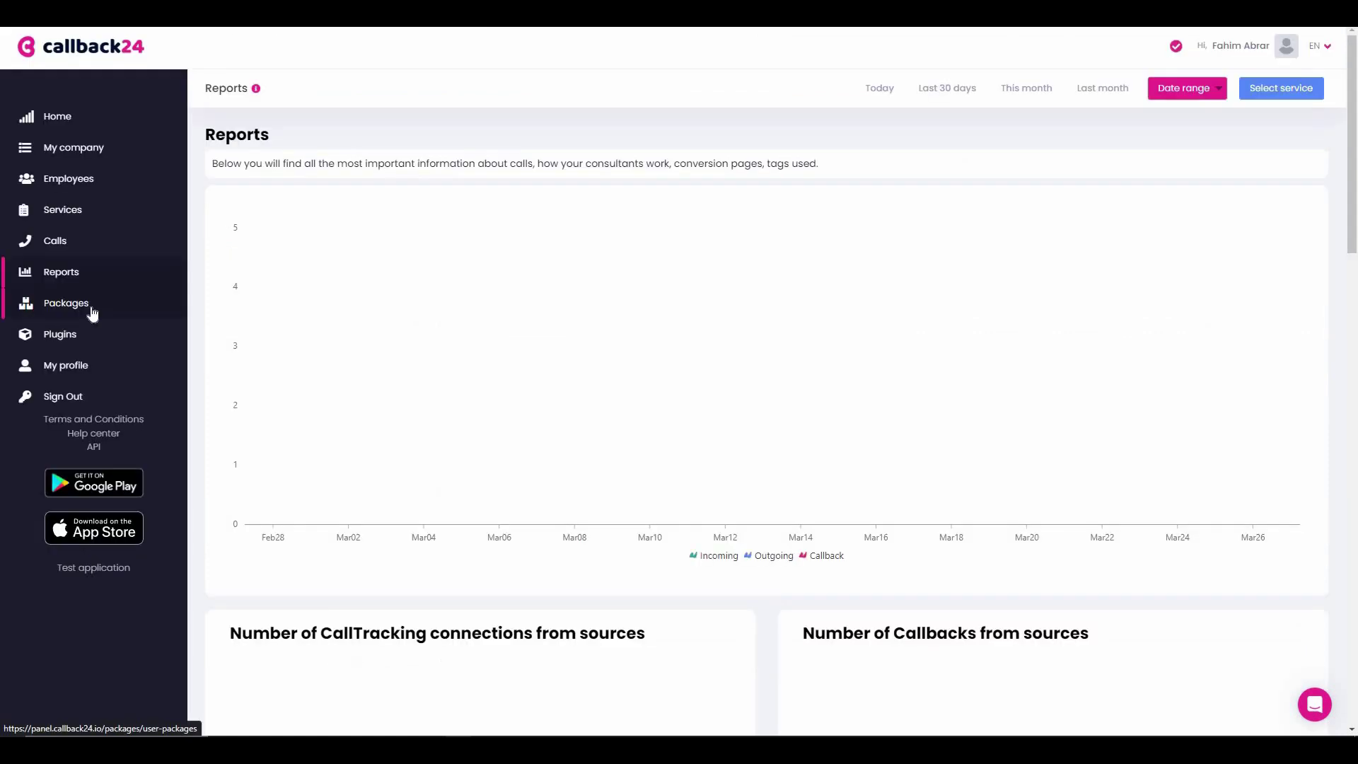
- Look over the Free, Basic and Premium packages, then list the Drupal-to-WordPress plugins
{"action": "left_click", "coordinate": [91, 310]}
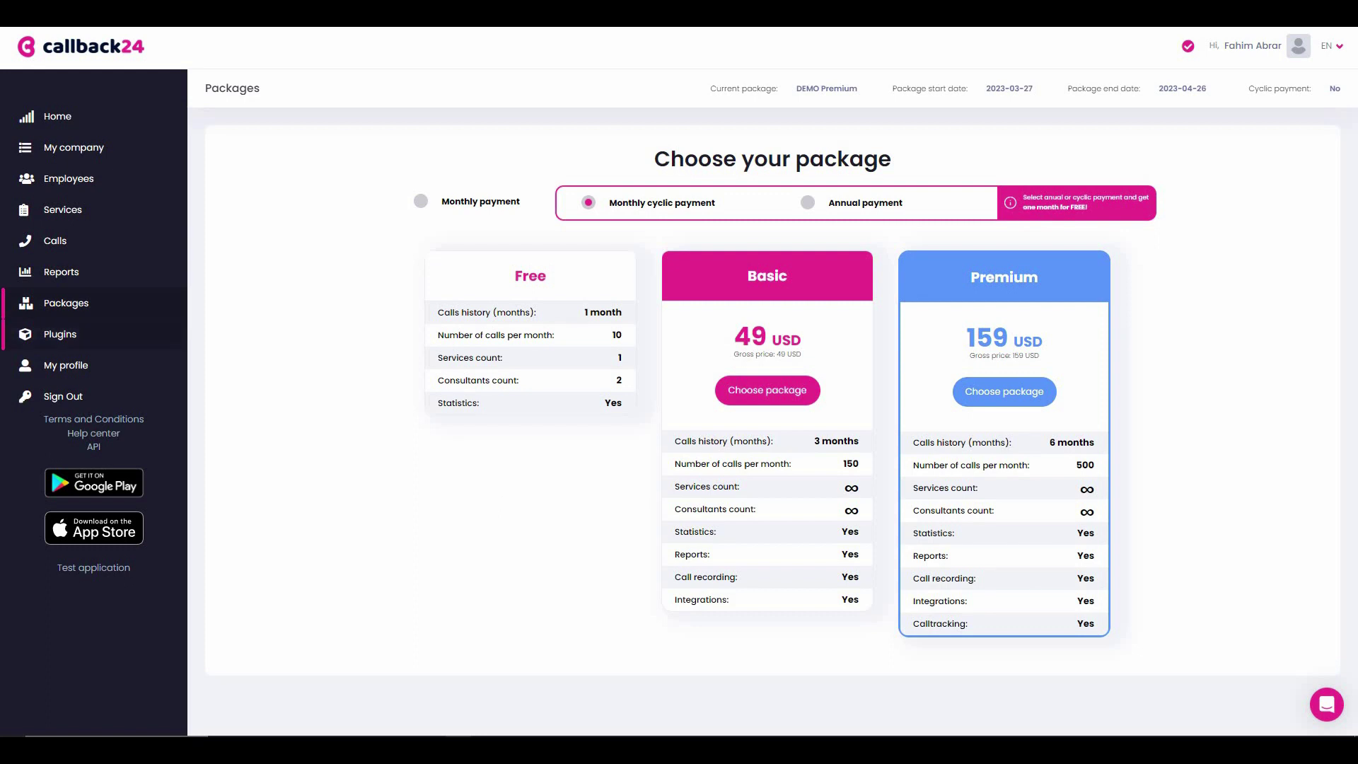
{"action": "left_click", "coordinate": [83, 342]}
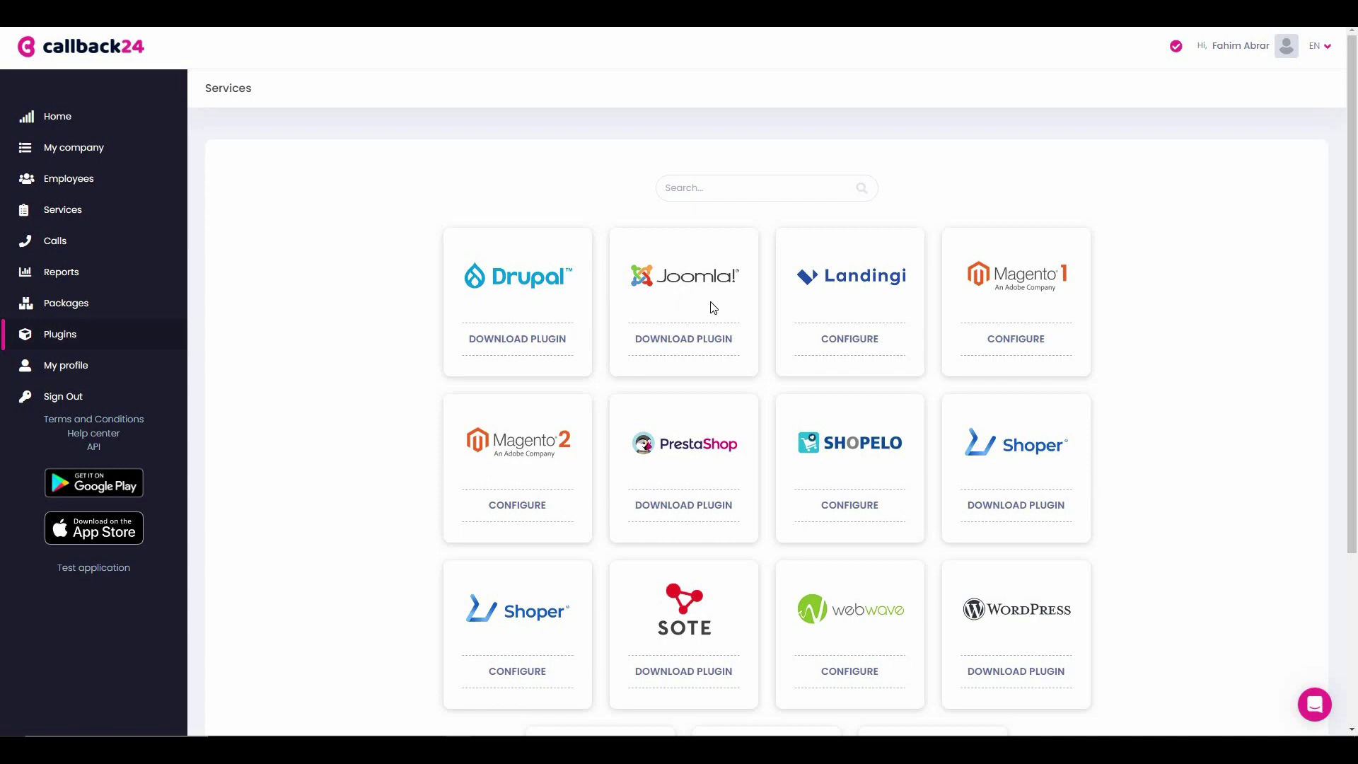
- Scroll down the Plugins grid to browse the available plugins
{"action": "scroll", "coordinate": [713, 307], "scroll_direction": "down", "scroll_amount": 3}
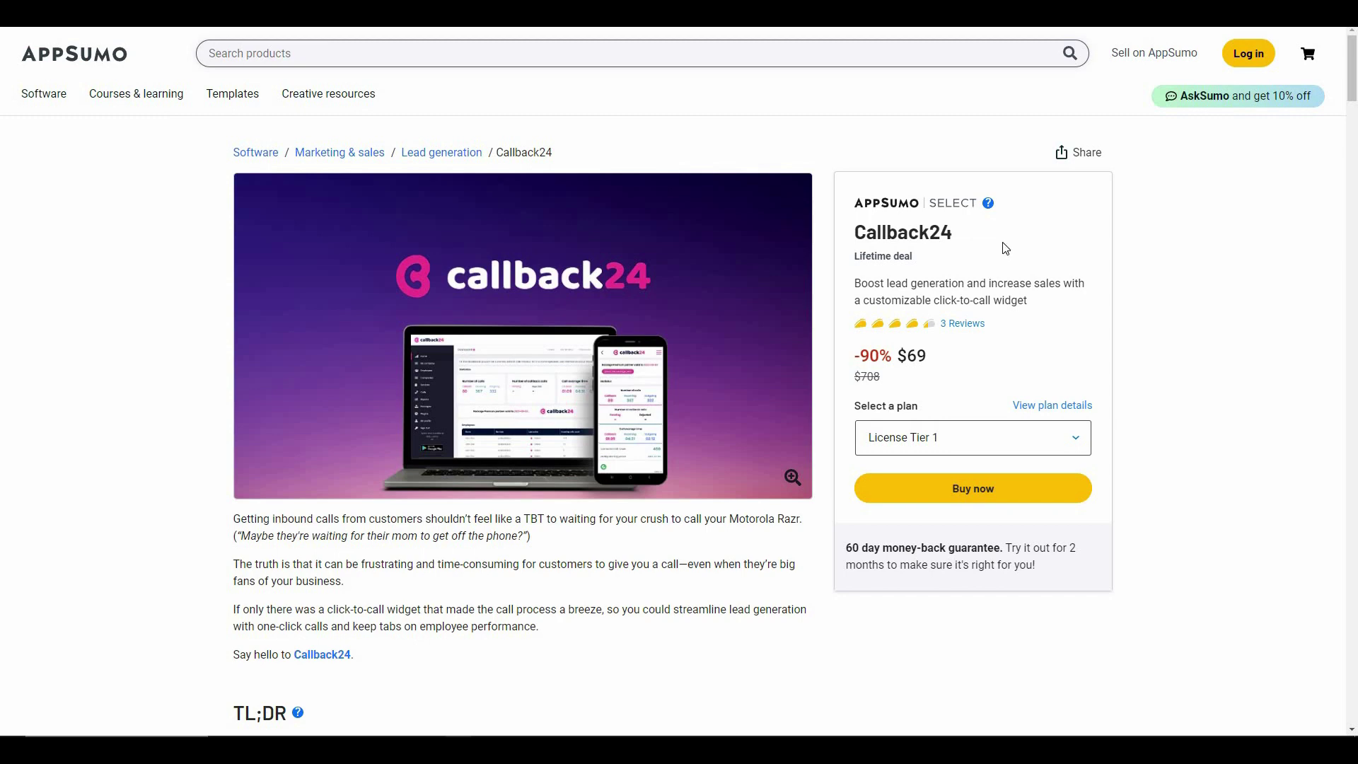
{"action": "scroll", "coordinate": [655, 290], "scroll_direction": "down", "scroll_amount": 15}
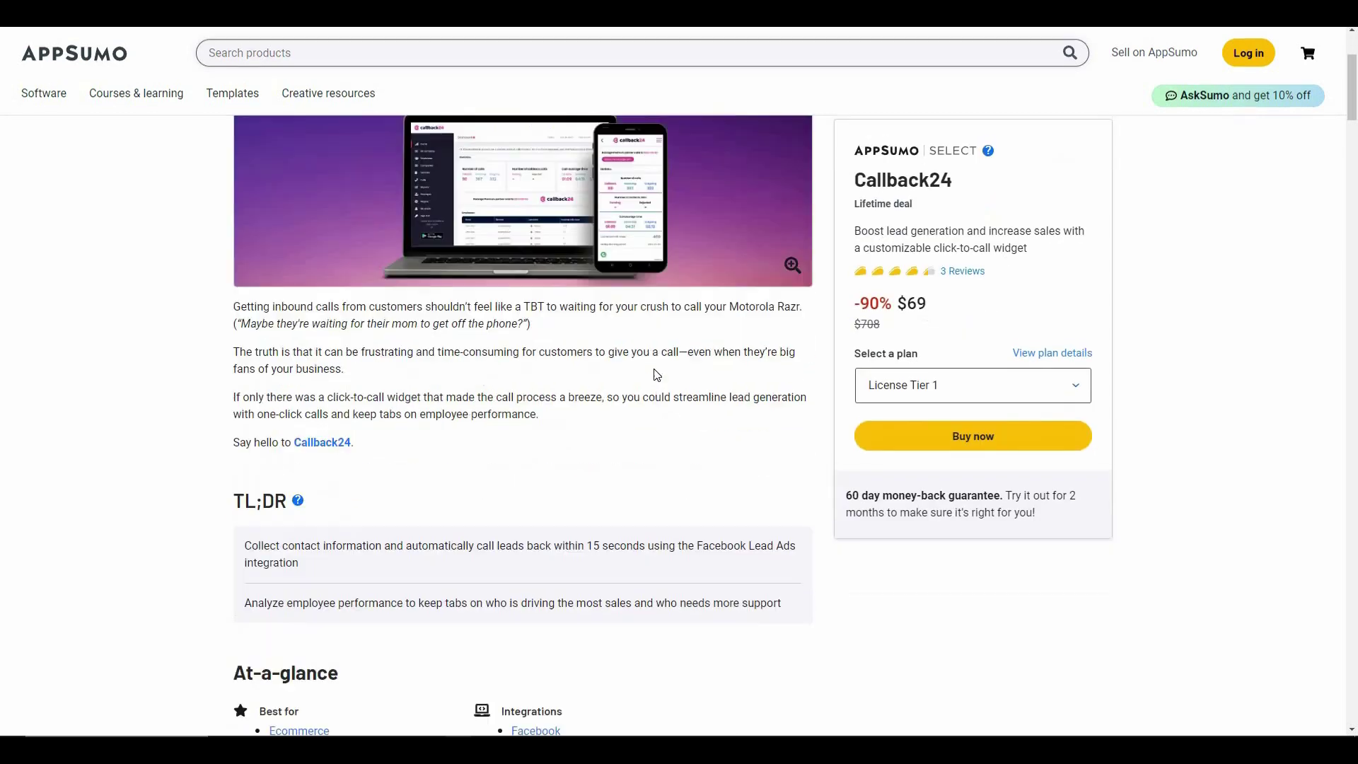
{"action": "scroll", "coordinate": [636, 405], "scroll_direction": "down", "scroll_amount": 15}
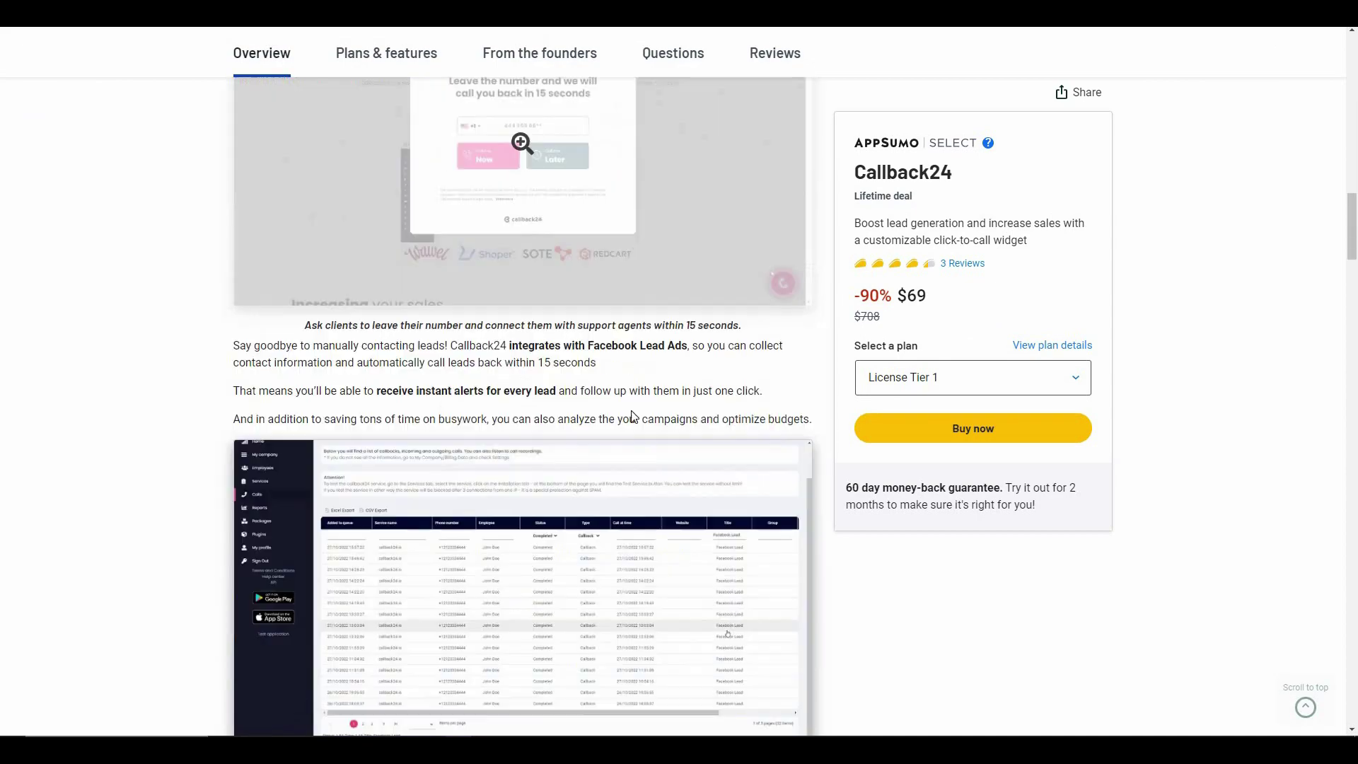
{"action": "scroll", "coordinate": [629, 417], "scroll_direction": "down", "scroll_amount": 15}
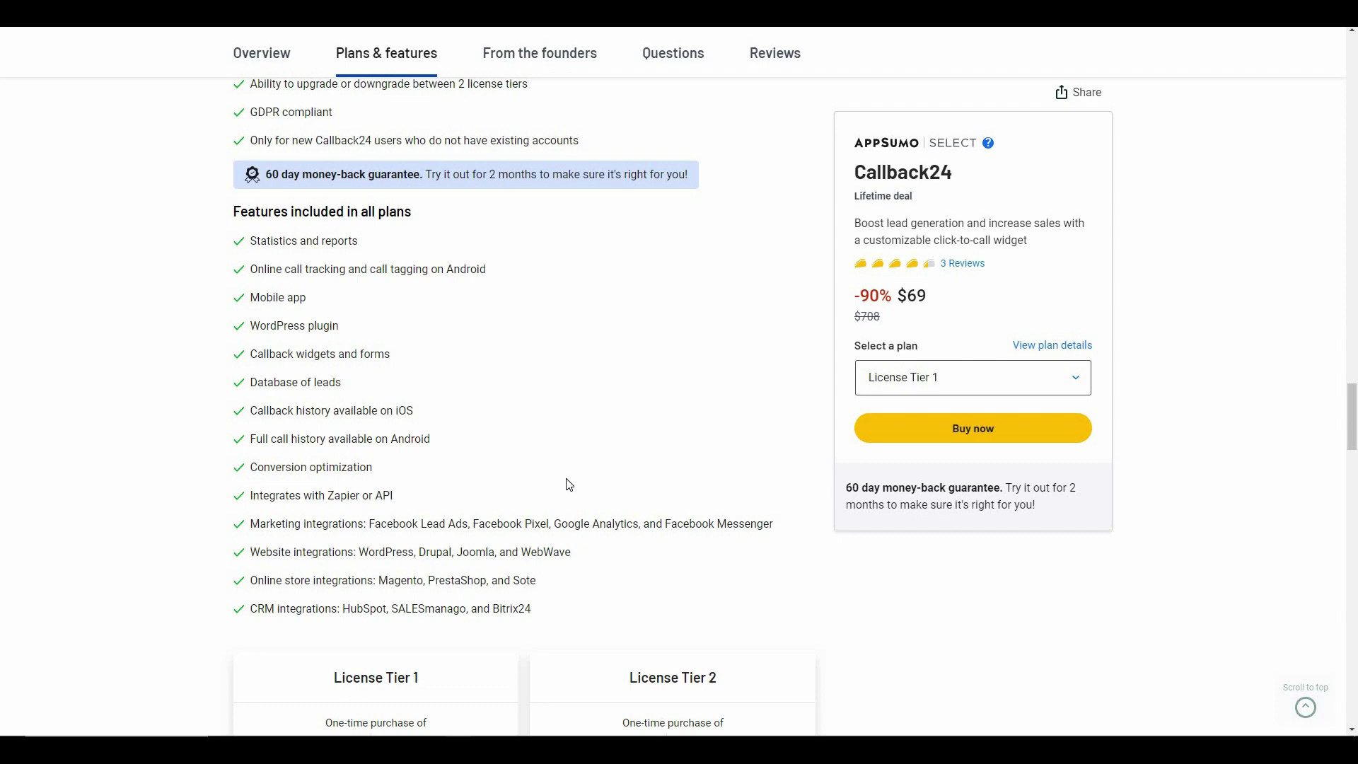
{"action": "scroll", "coordinate": [570, 484], "scroll_direction": "down", "scroll_amount": 6}
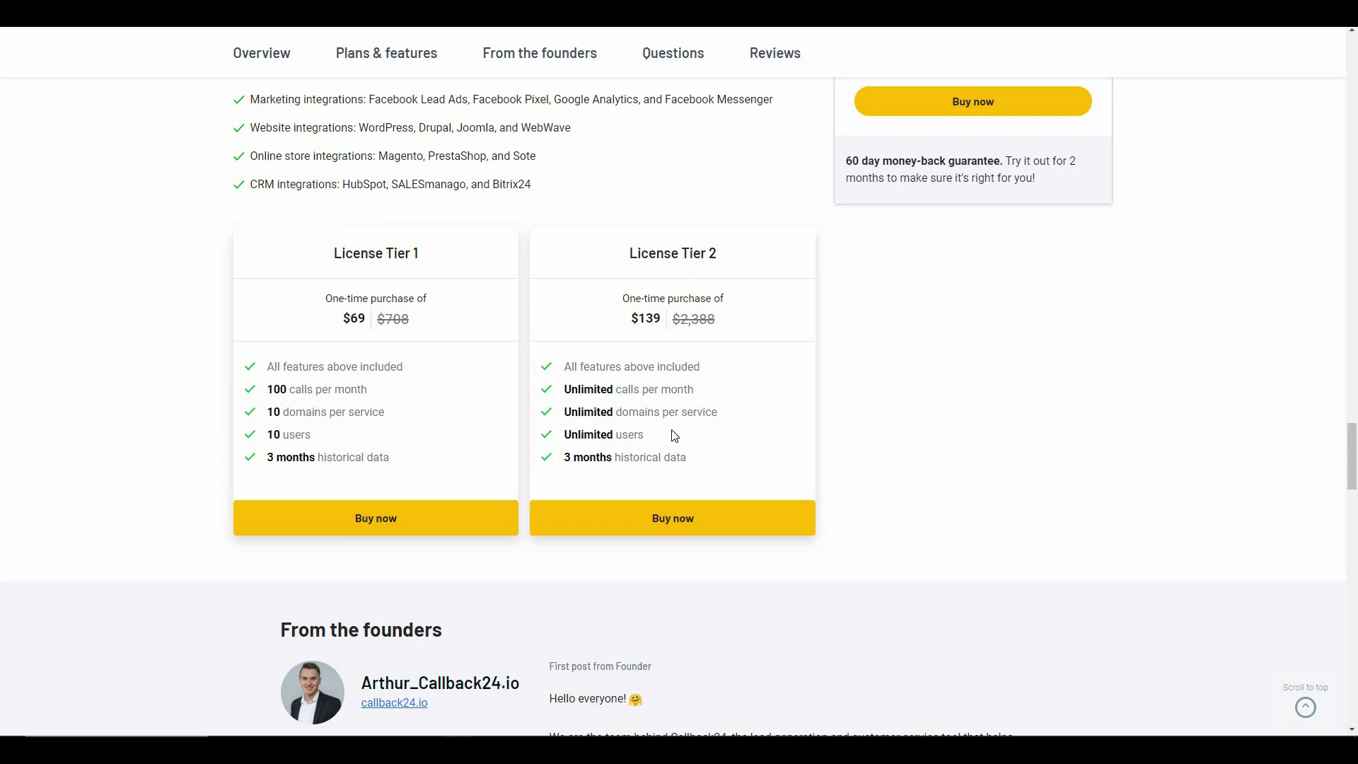
{"action": "scroll", "coordinate": [673, 435], "scroll_direction": "up", "scroll_amount": 7}
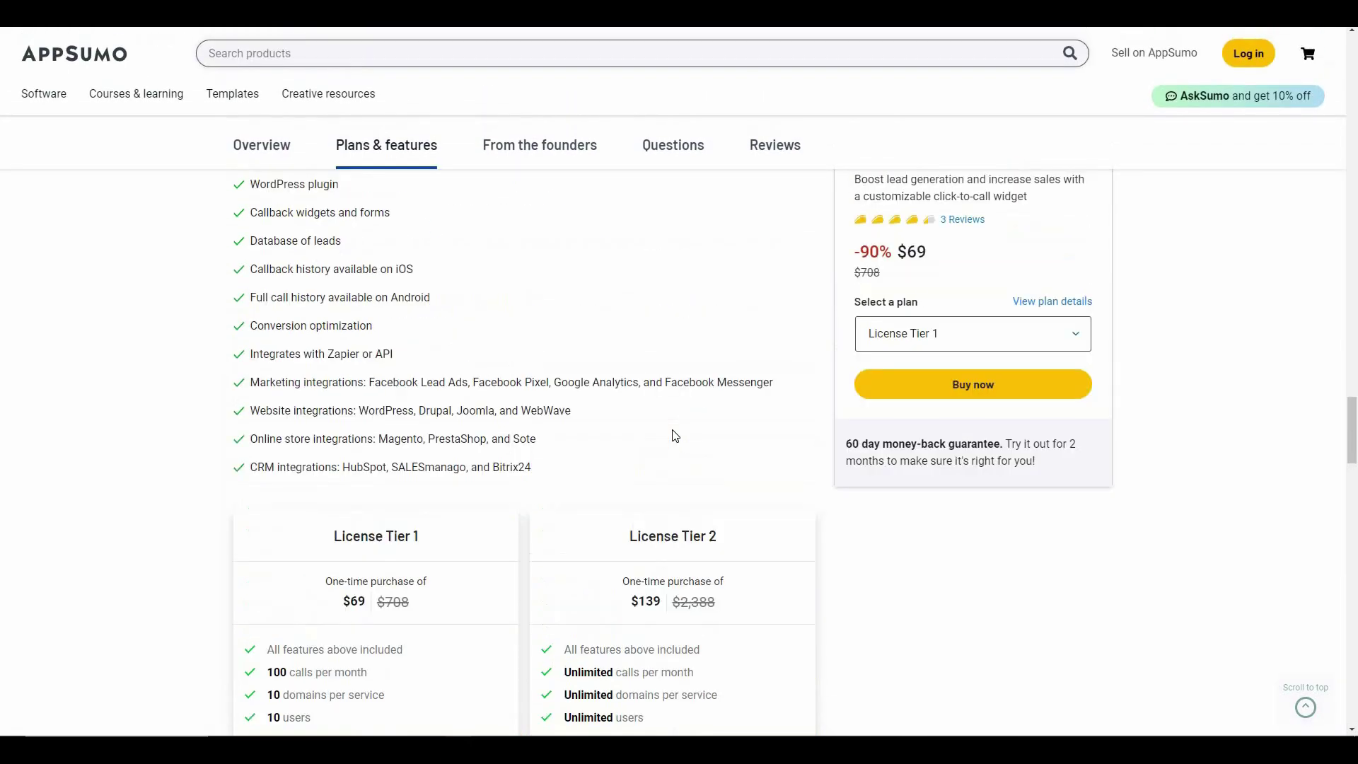
{"action": "scroll", "coordinate": [676, 435], "scroll_direction": "up", "scroll_amount": 10}
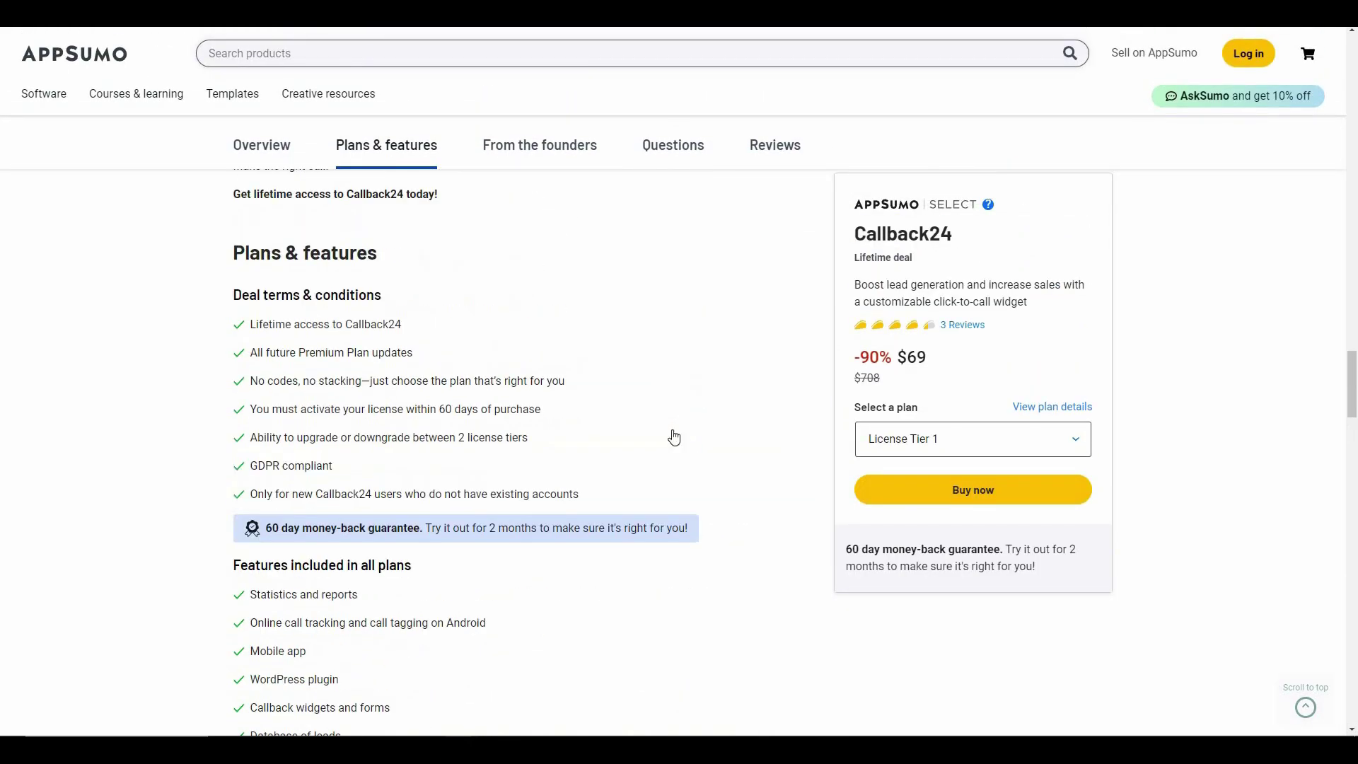
{"action": "scroll", "coordinate": [674, 435], "scroll_direction": "up", "scroll_amount": 10}
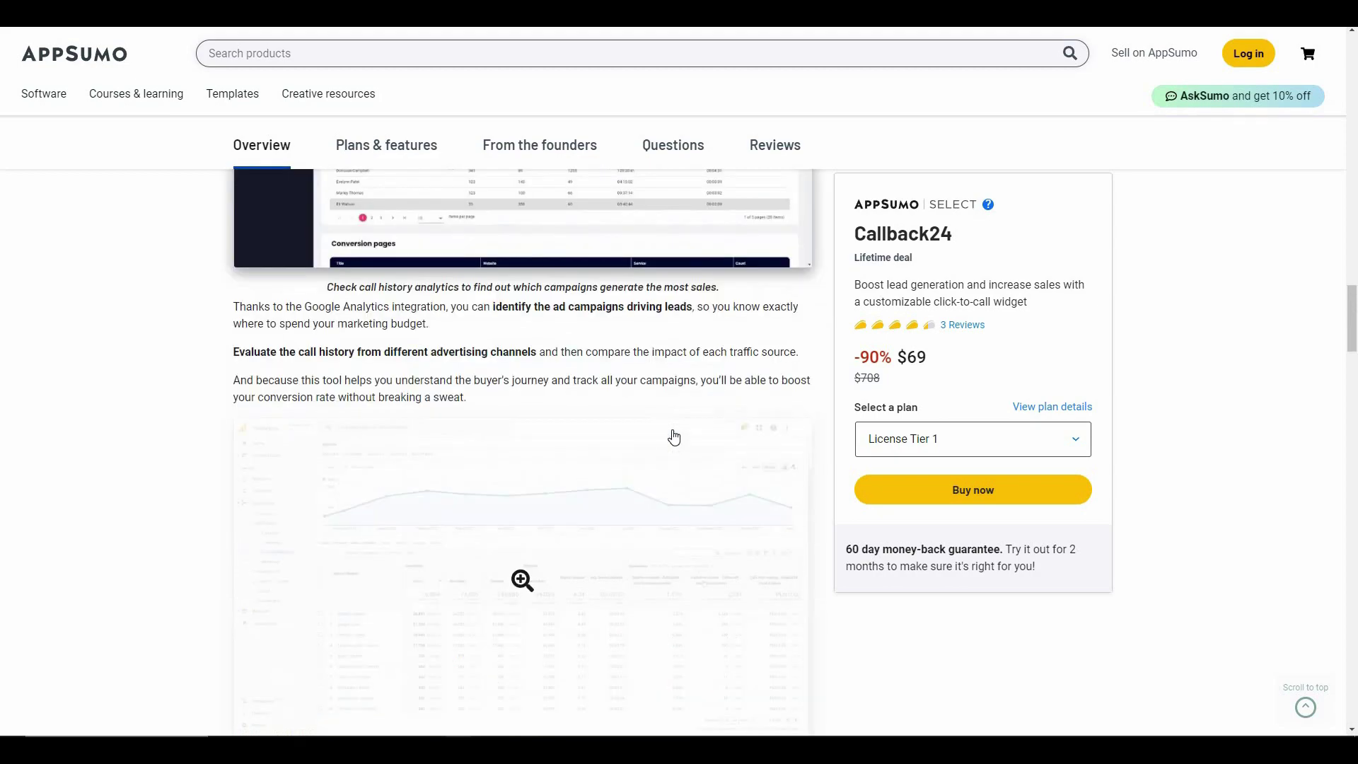
{"action": "scroll", "coordinate": [675, 435], "scroll_direction": "up", "scroll_amount": 15}
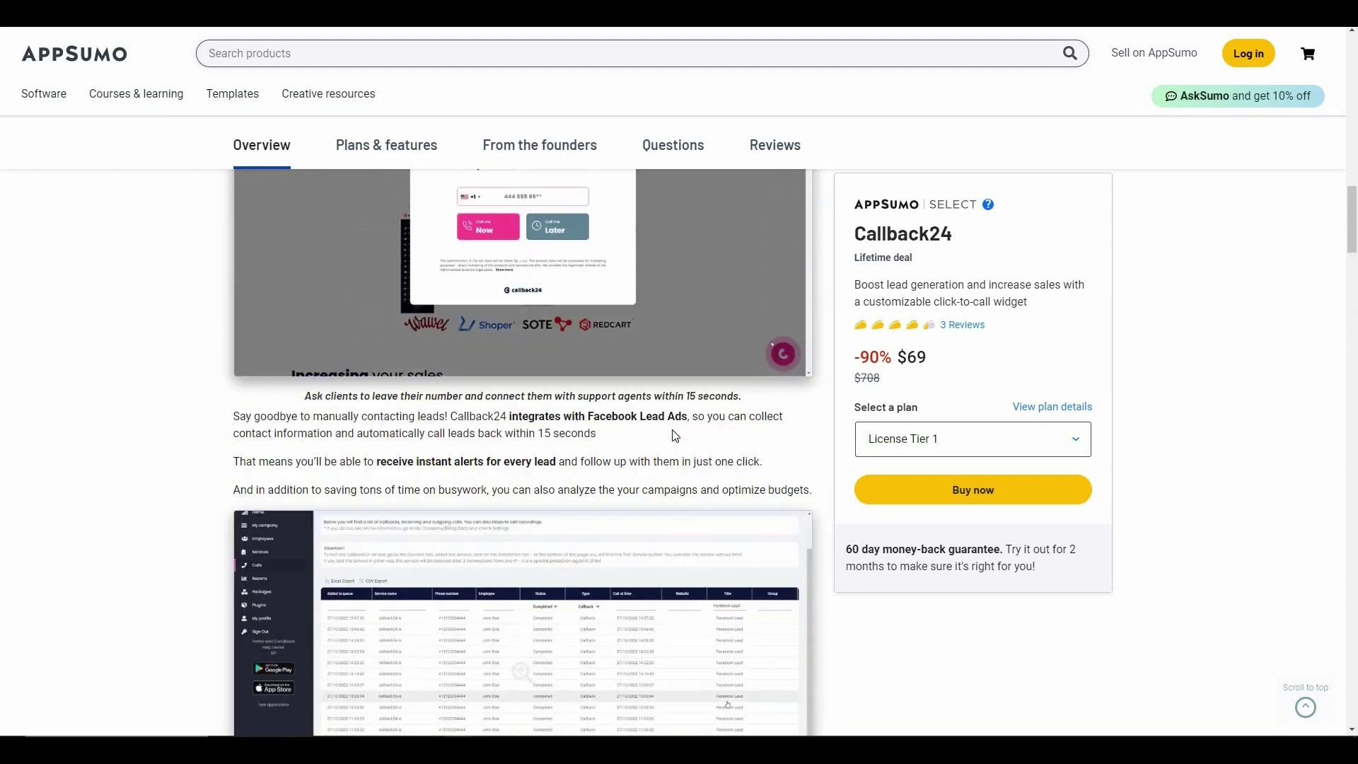
{"action": "scroll", "coordinate": [673, 433], "scroll_direction": "up", "scroll_amount": 12}
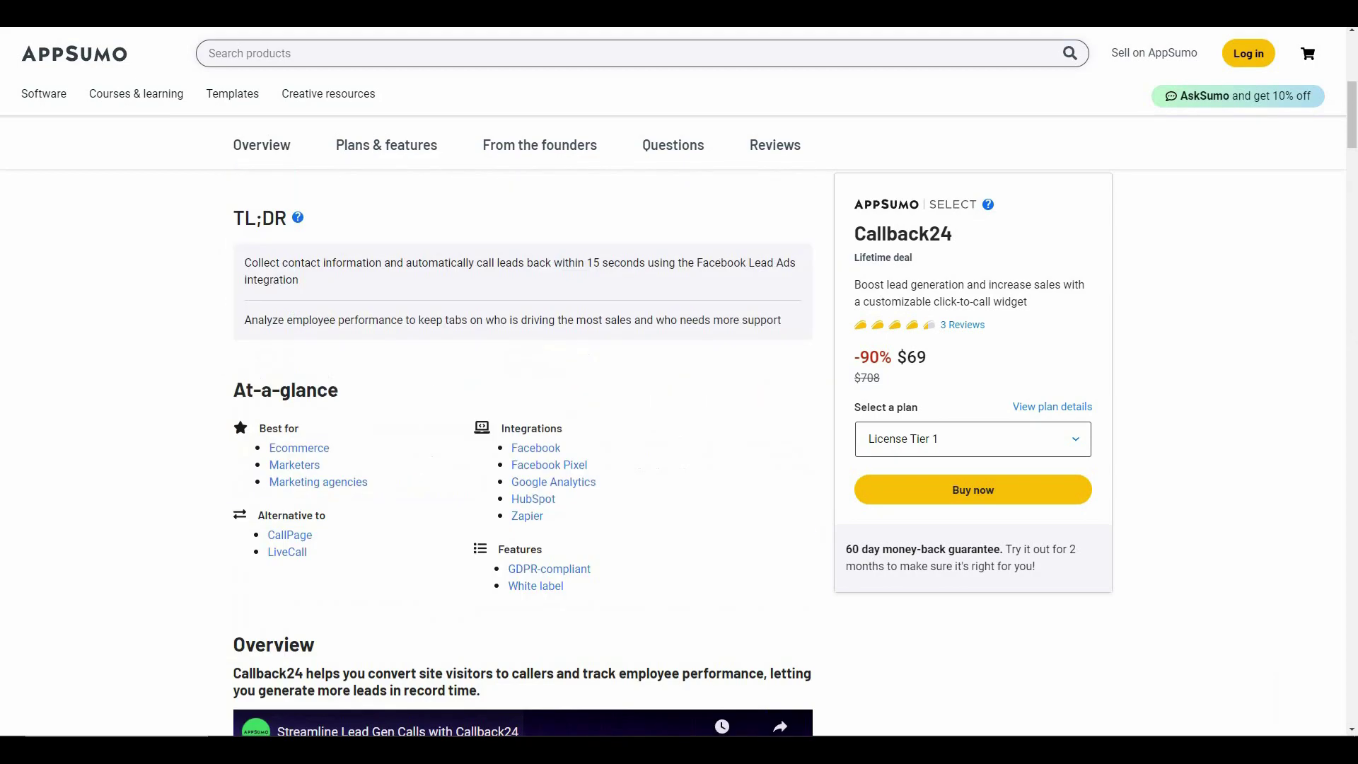
{"action": "scroll", "coordinate": [717, 422], "scroll_direction": "up", "scroll_amount": 3}
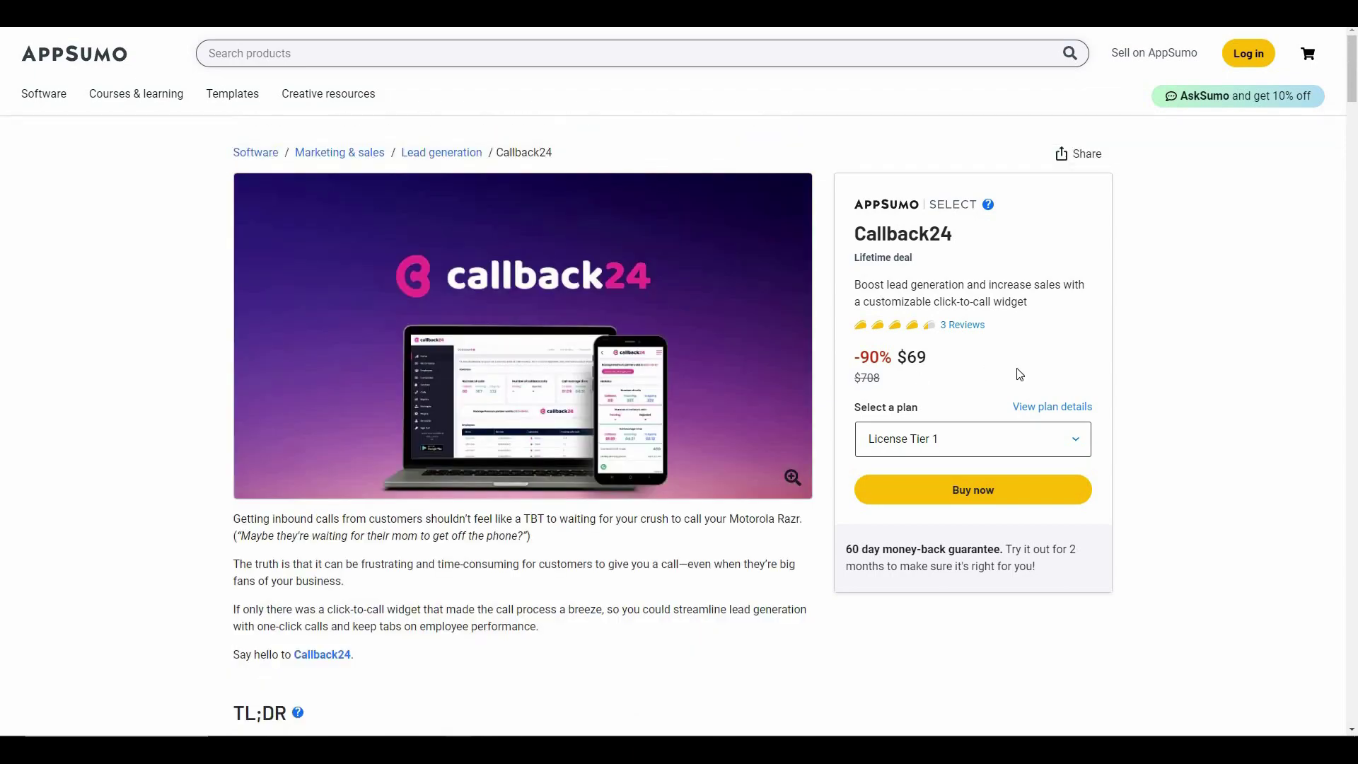